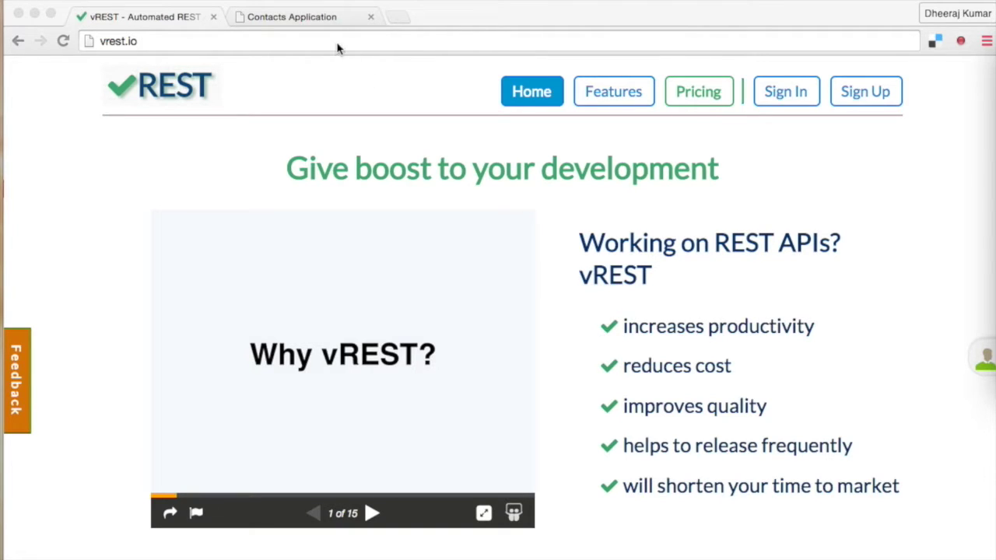
Step: Switch to the Contacts Application and view its contact list and the blank form for adding a contact
left_click(324, 22)
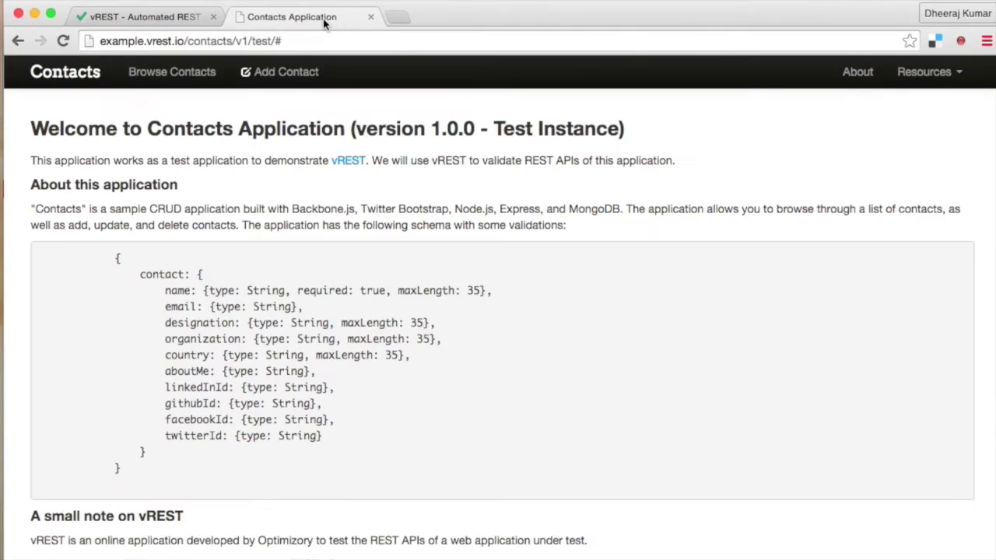
left_click(159, 81)
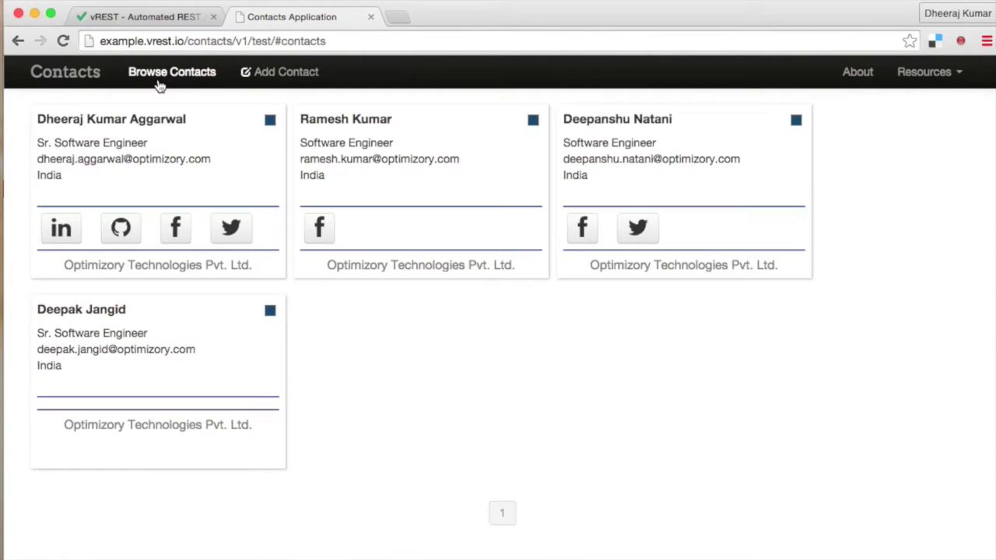
left_click(284, 75)
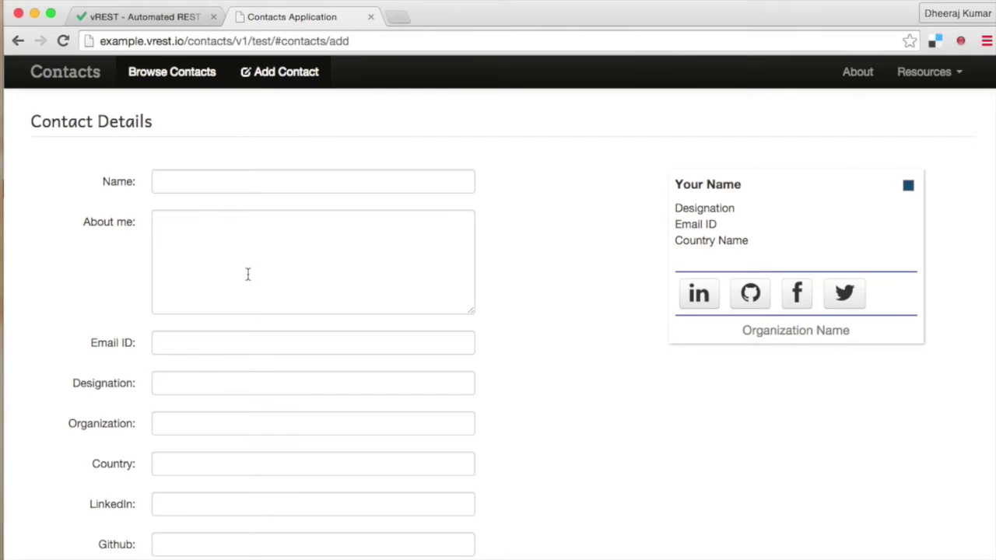
left_click(138, 17)
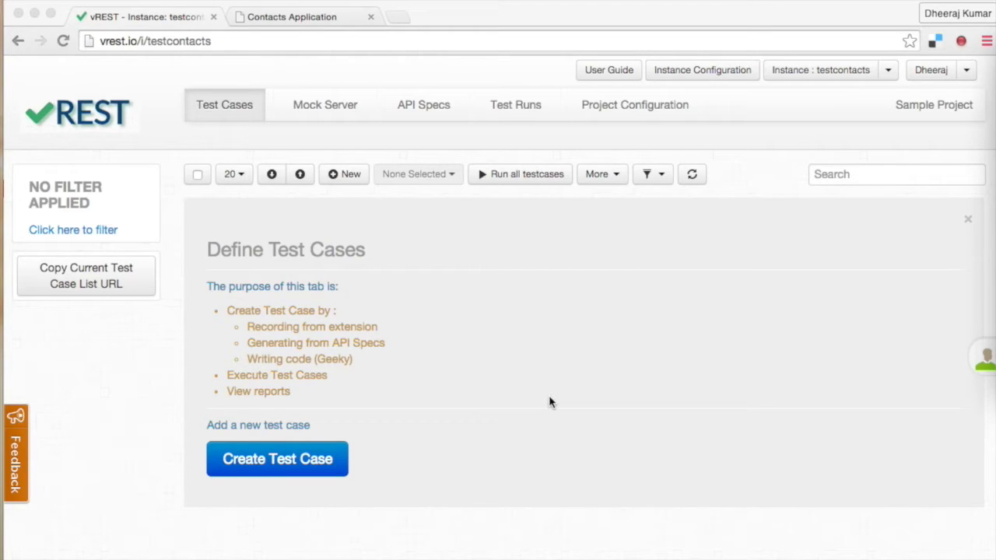
left_click(346, 177)
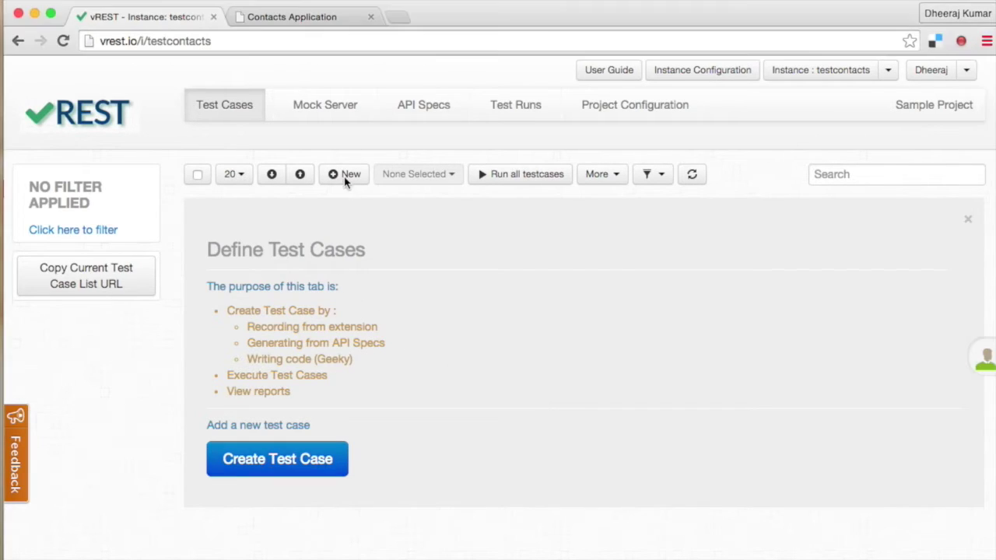
left_click(346, 178)
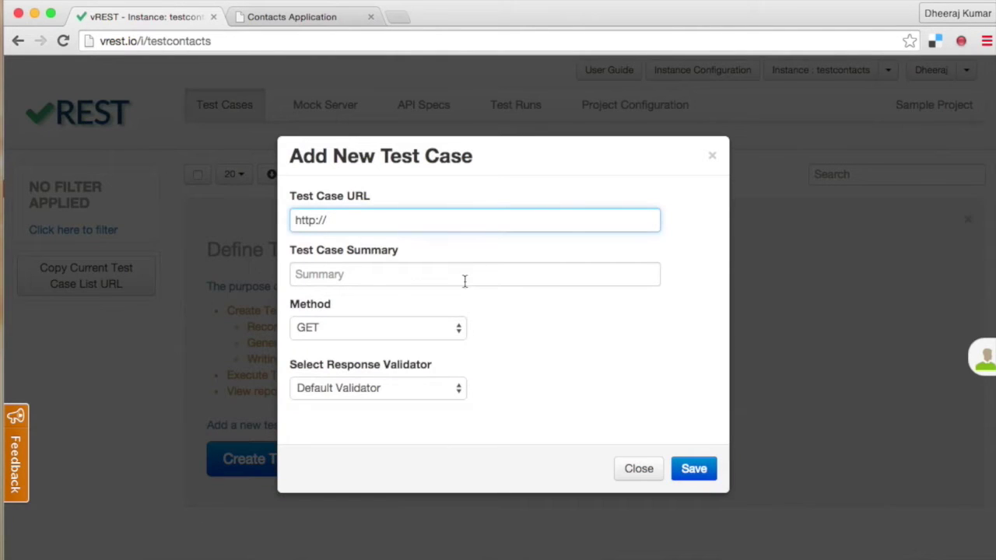
type("example.vrest.io/contacts/v1/test/contacts/rePopulateDB")
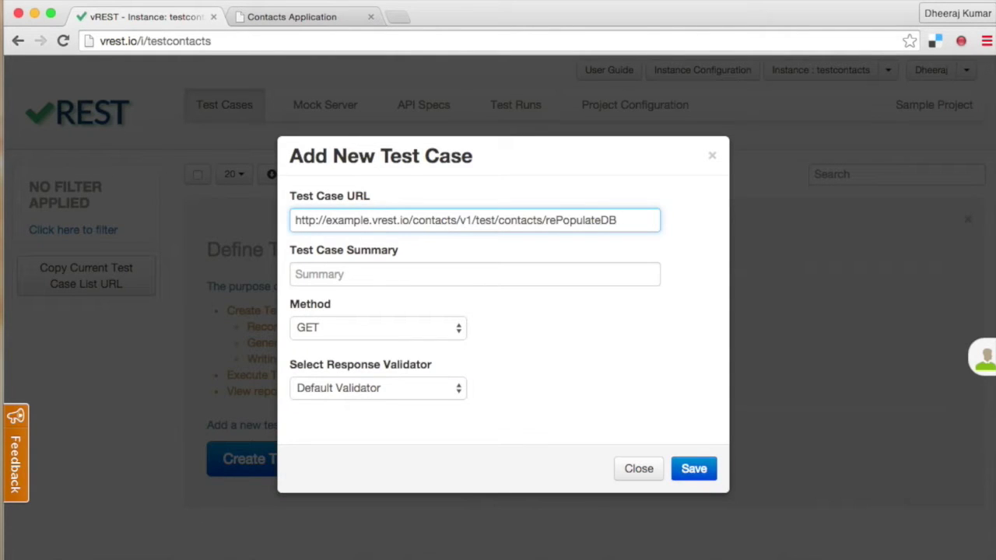
left_click(391, 277)
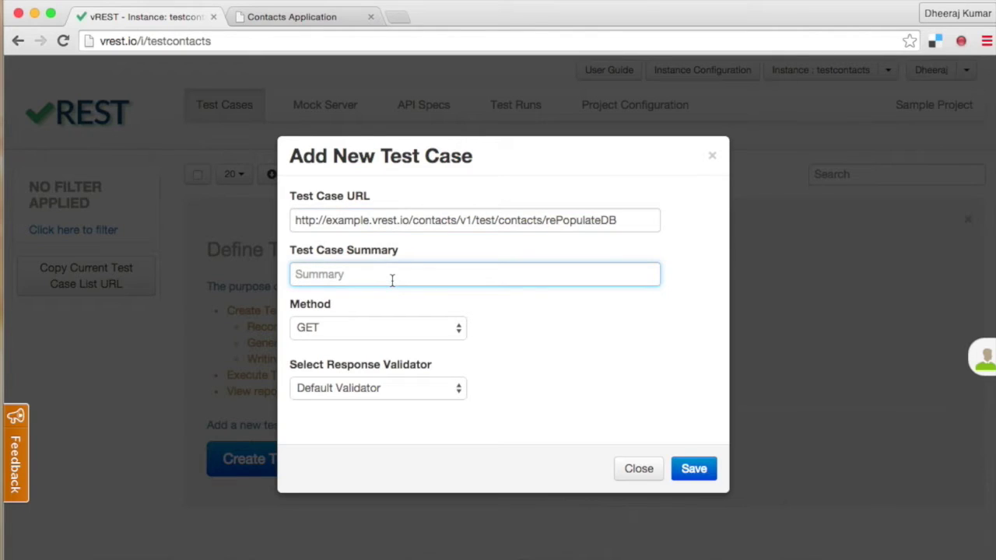
type("Initialize Contacts DB")
left_click(377, 329)
left_click(405, 364)
left_click(693, 468)
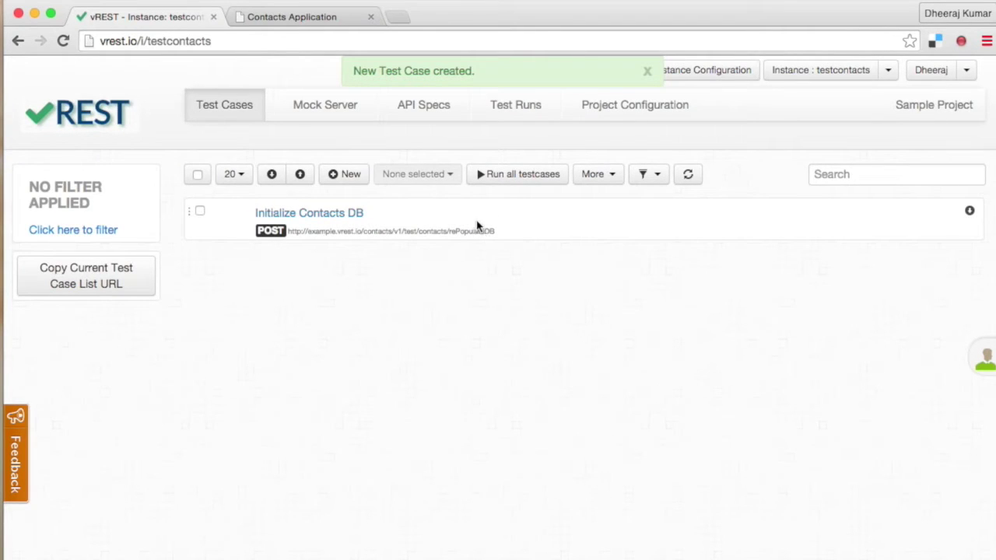
Step: Expand the Initialize Contacts DB test case and examine its details and the available response validators
left_click(507, 222)
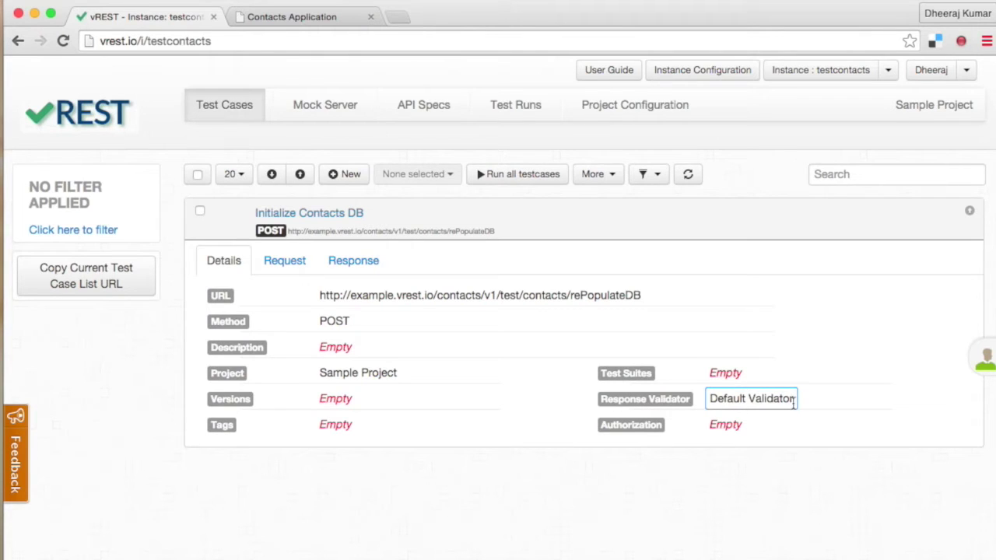
left_click(793, 401)
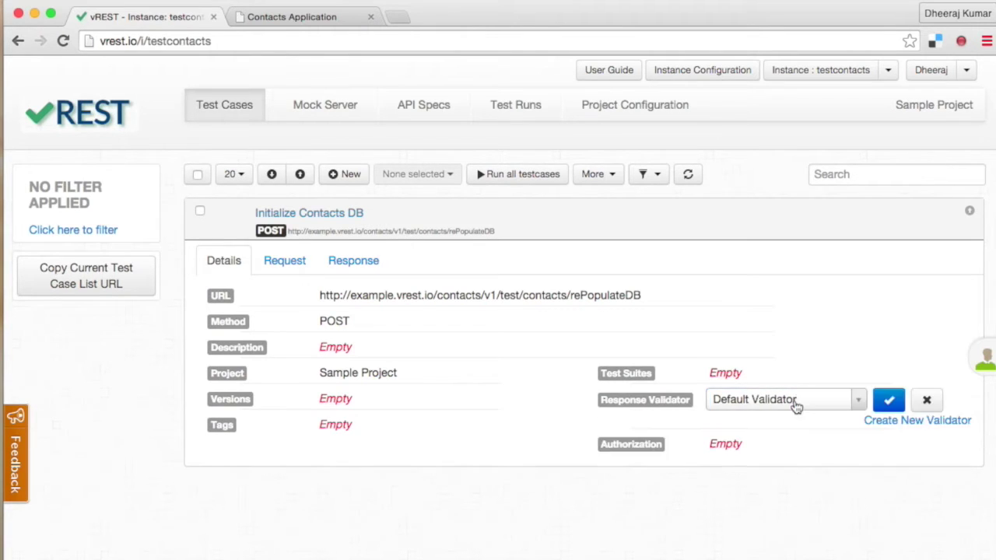
left_click(793, 403)
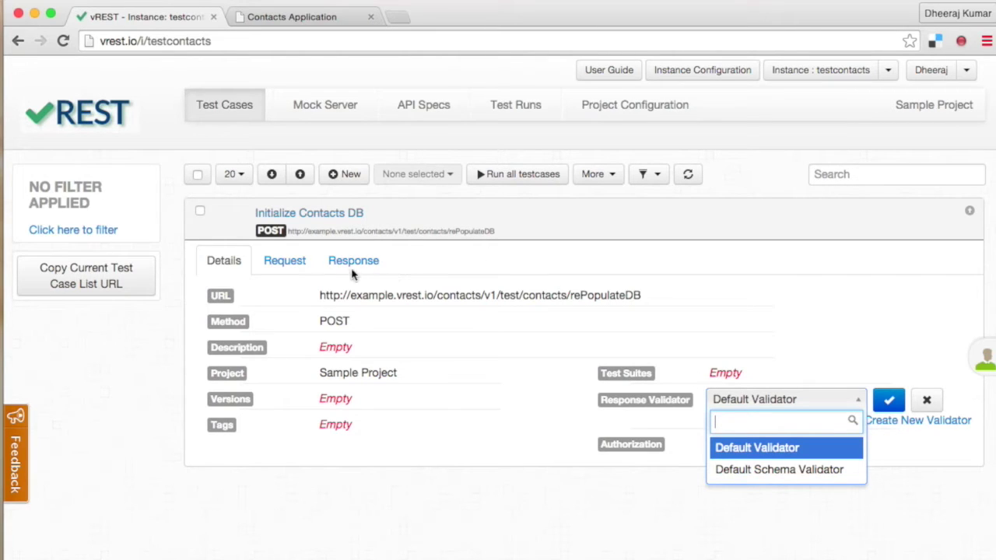
left_click(405, 340)
Step: Review the request settings of the Initialize Contacts DB test case: parameters, raw body and headers
left_click(298, 265)
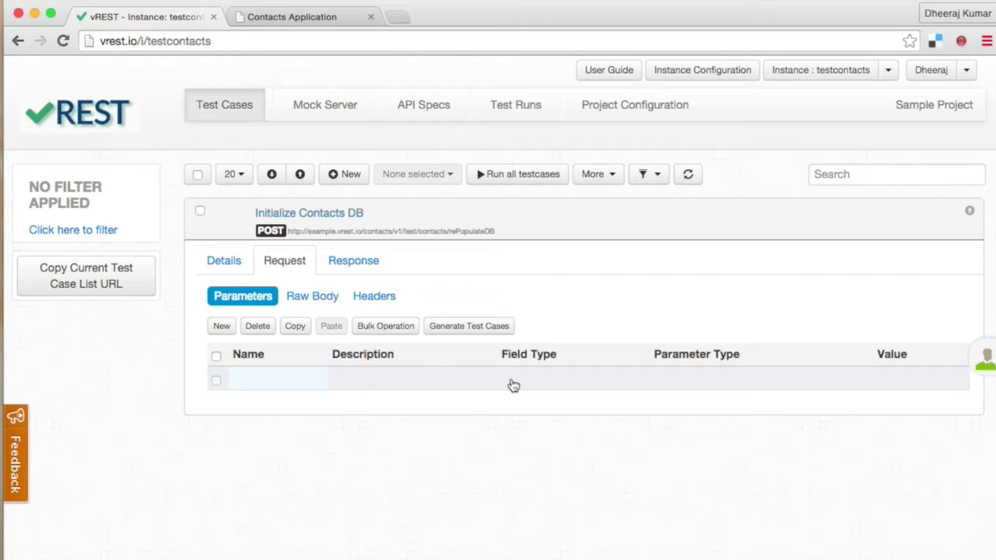
left_click(315, 301)
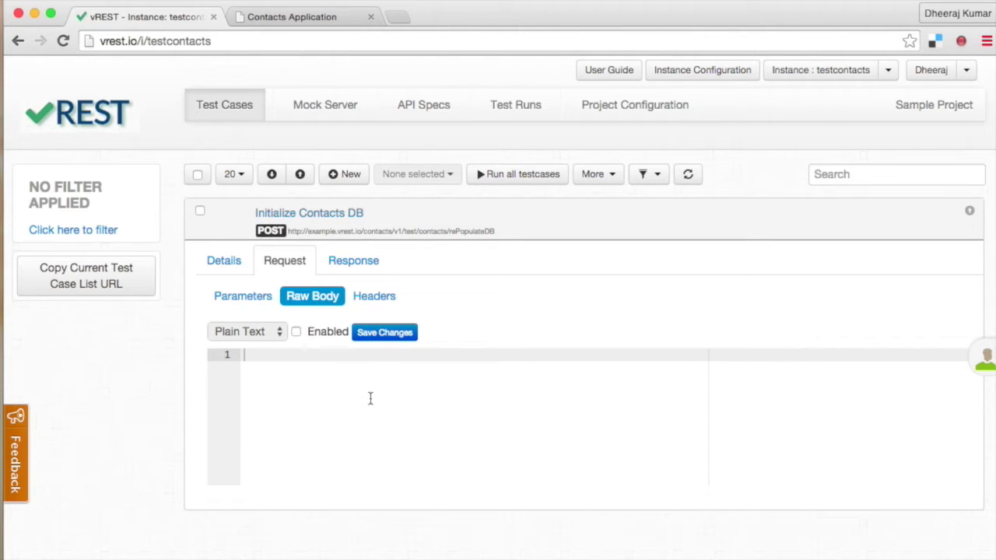
left_click(259, 303)
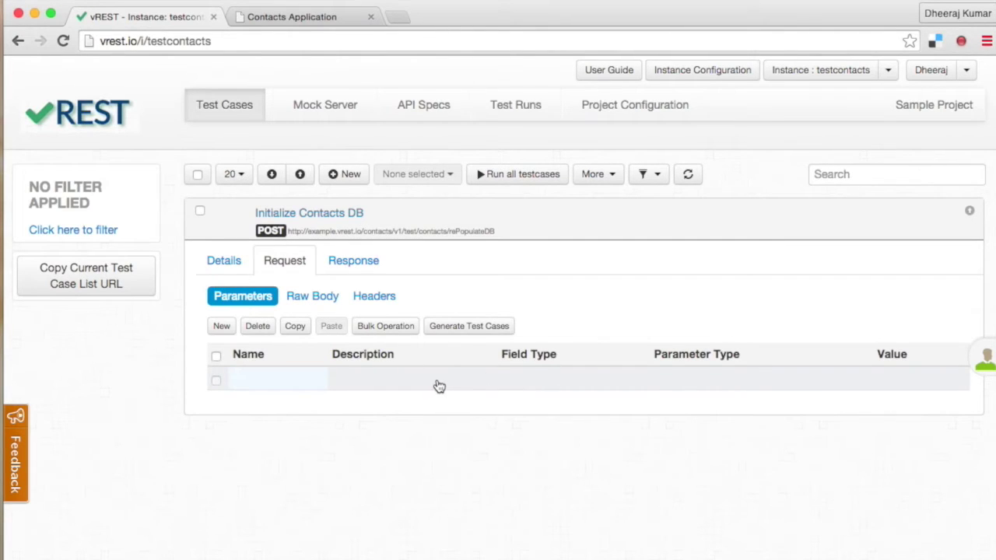
left_click(315, 303)
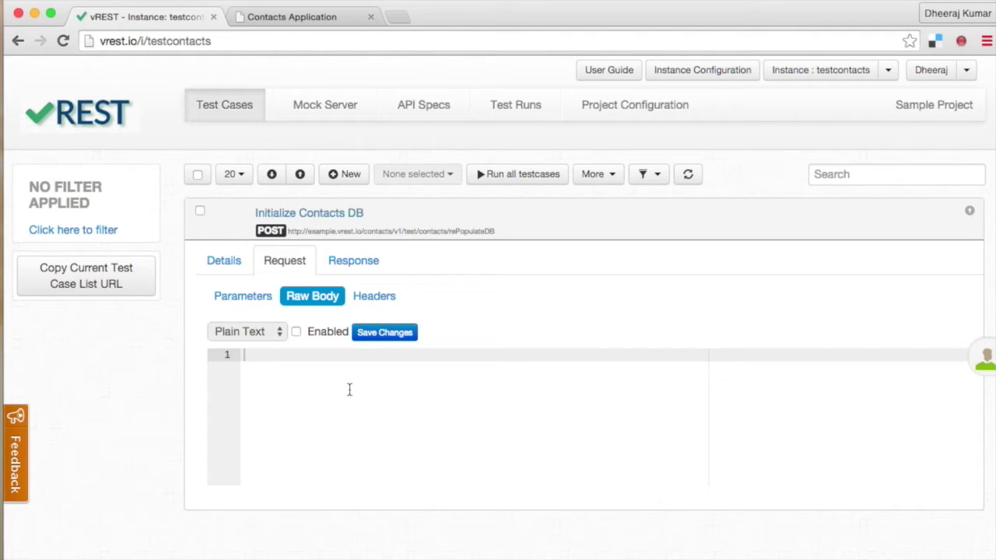
left_click(368, 304)
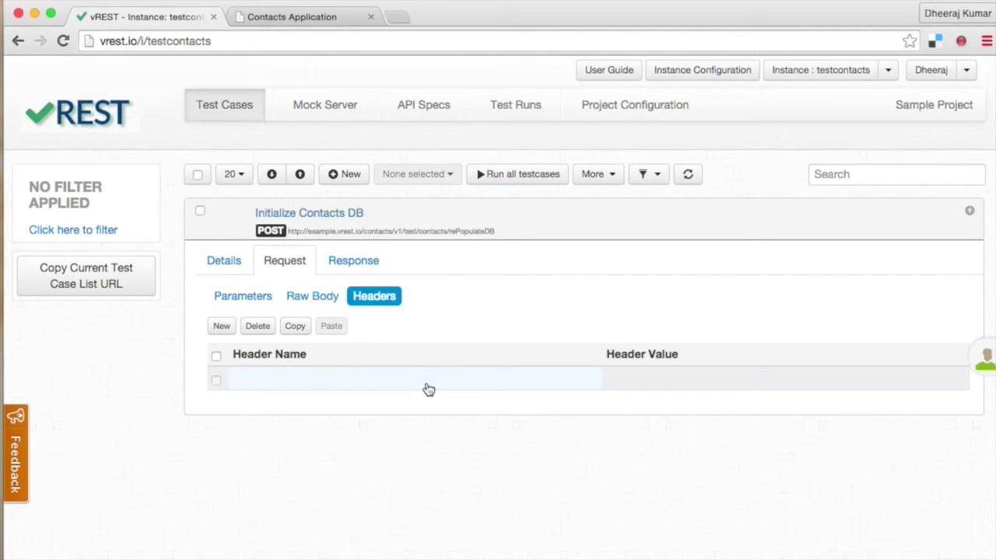
Step: Review the test case's response settings: expected body, expected schema, expected headers and variable extractor
left_click(358, 264)
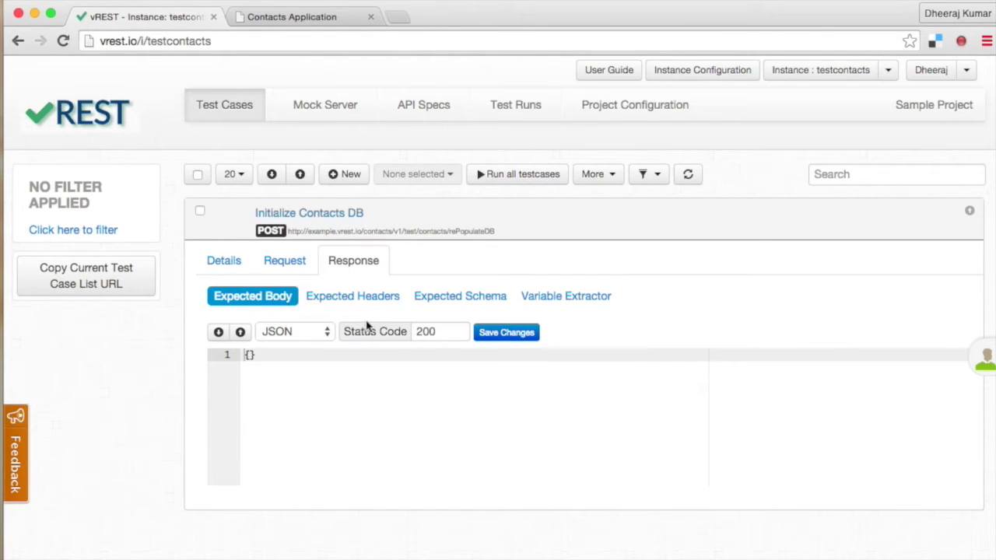
left_click(439, 305)
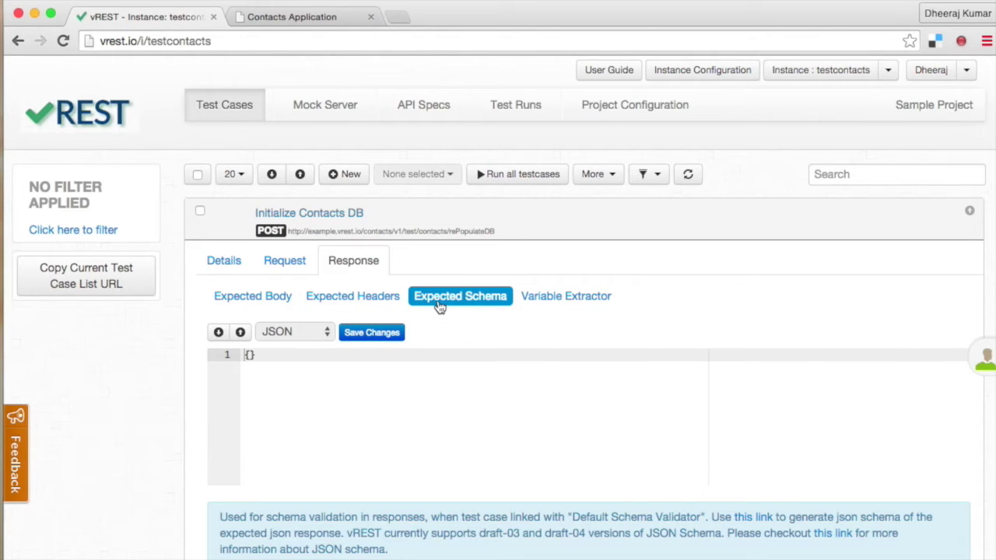
left_click(380, 302)
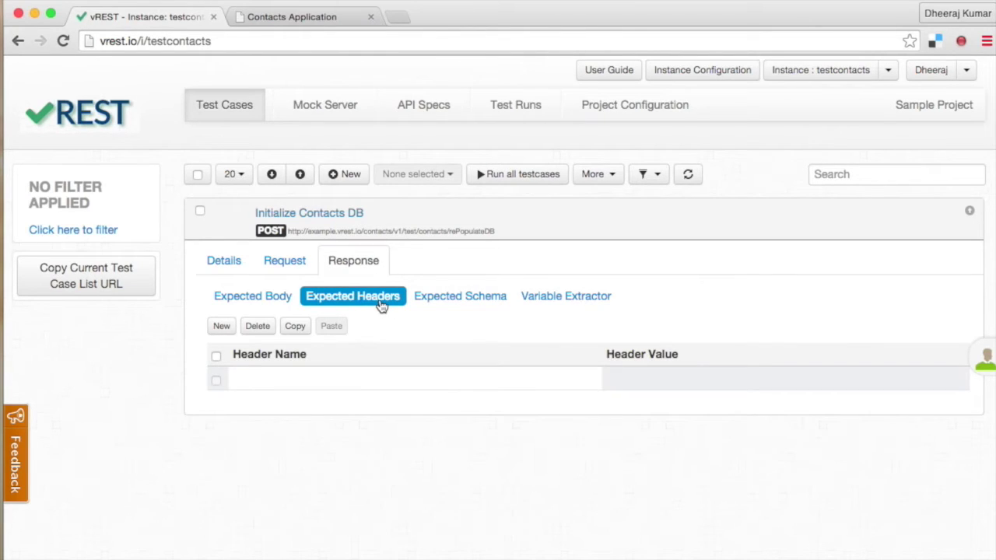
left_click(550, 304)
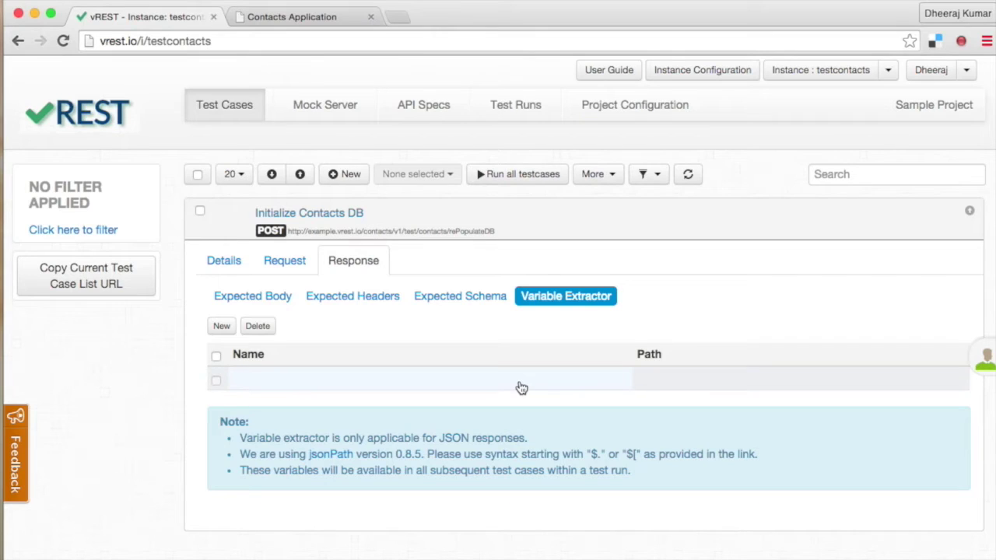
Step: Run all test cases and copy the actual response of Initialize Contacts DB to its expected results
left_click(518, 174)
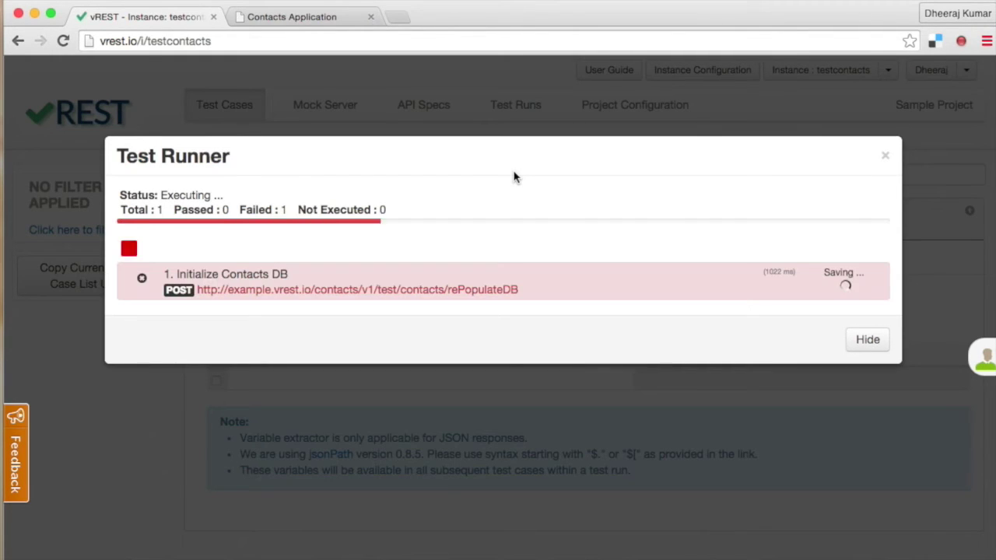
left_click(476, 296)
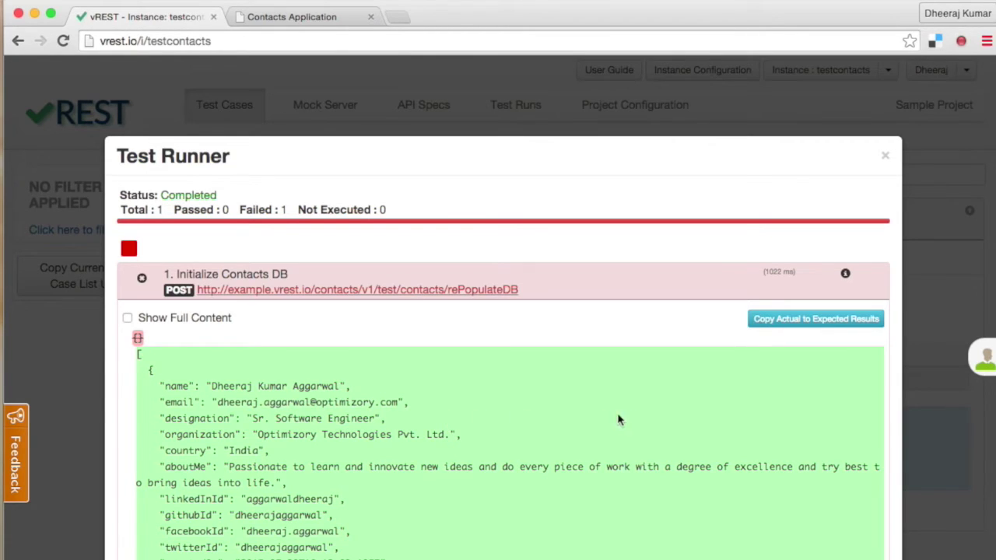
left_click(817, 324)
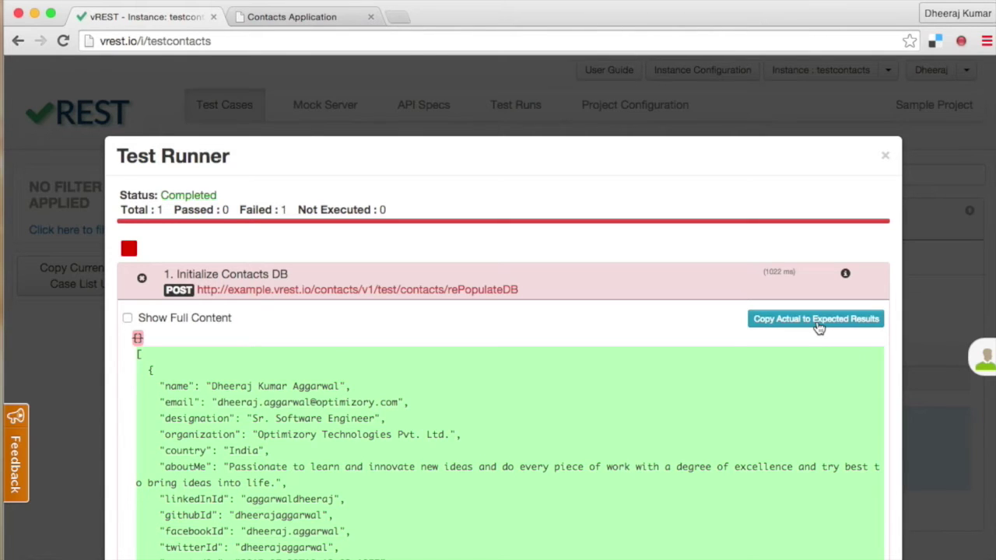
left_click(926, 309)
Step: Rerun all test cases, inspect the Initialize Contacts DB differences and open the test case's response details
left_click(538, 174)
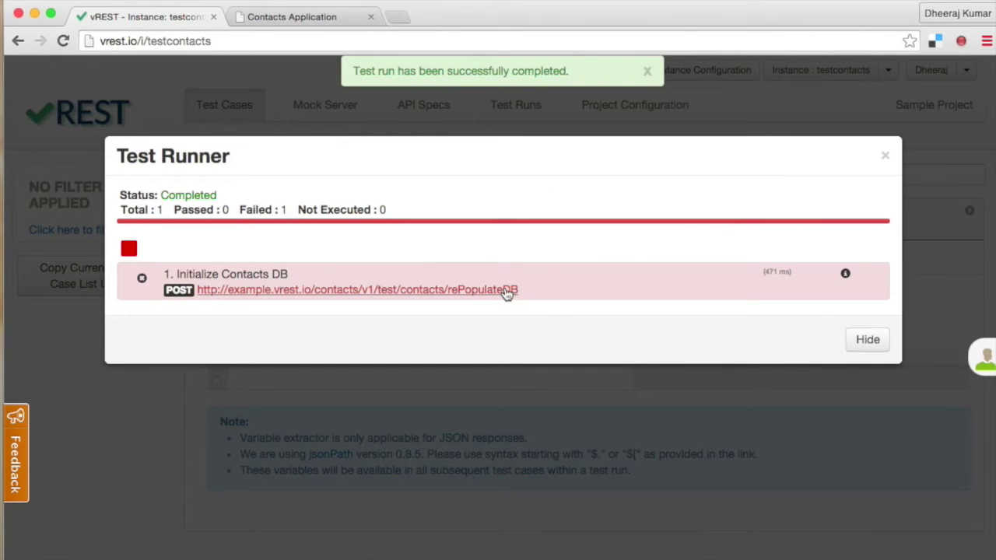
left_click(506, 292)
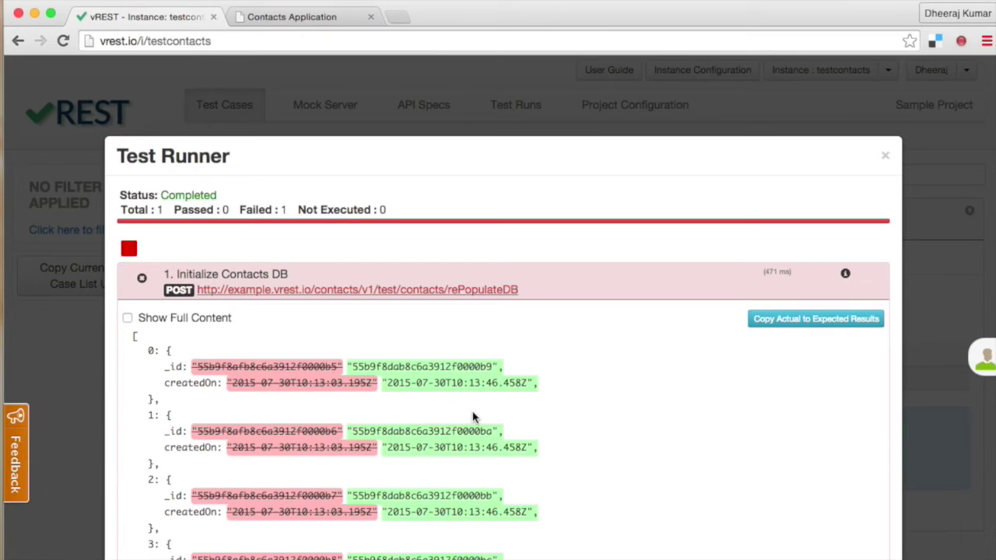
left_click(846, 279)
left_click(294, 179)
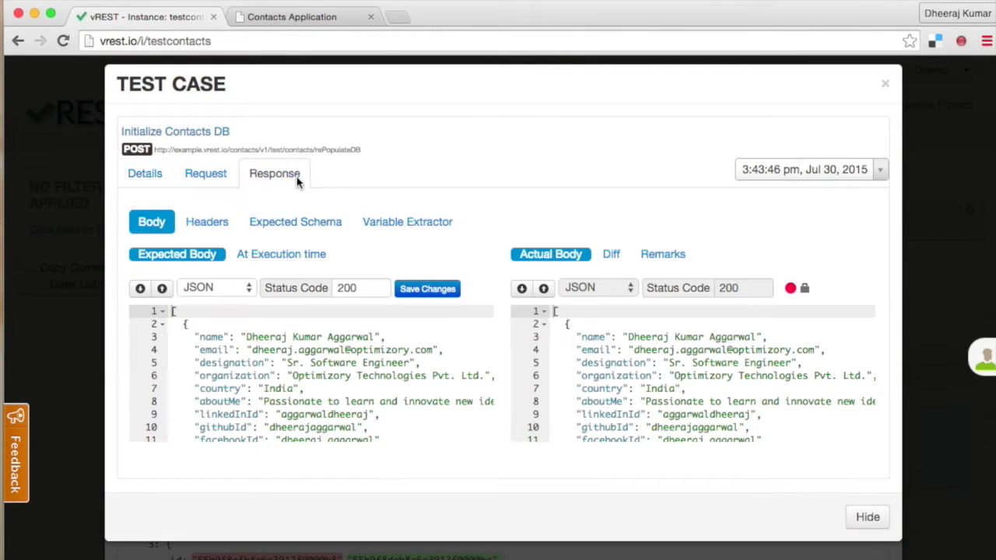
Step: Replace the createdOn and _id values of the first contact in the expected body with {{*}}
scroll(264, 362, "down", 3)
left_click_drag(273, 381, 411, 381)
type("{{*")
left_click_drag(239, 394, 384, 394)
type("{{*")
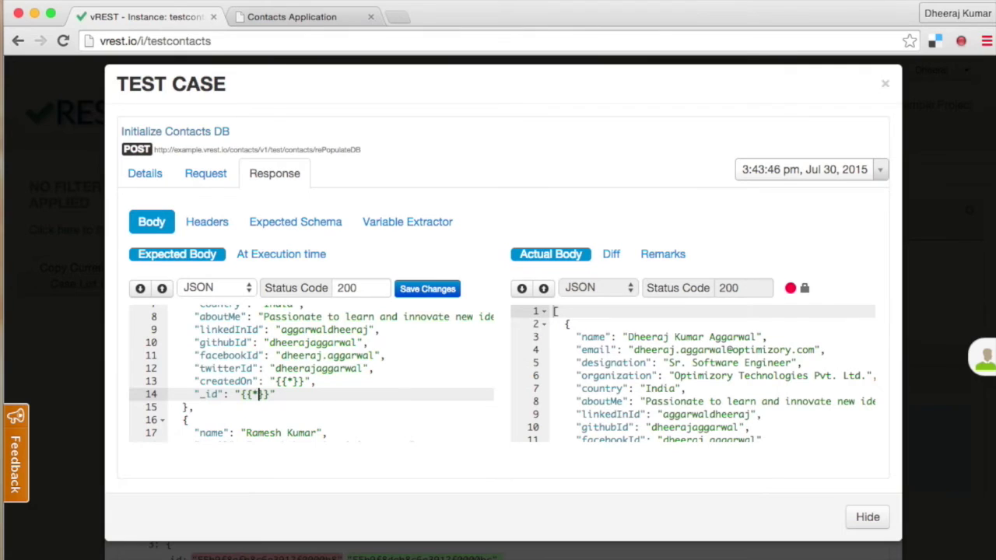
Step: Replace the createdOn and _id values of the second contact in the expected body with {{*}}
scroll(411, 387, "down", 5)
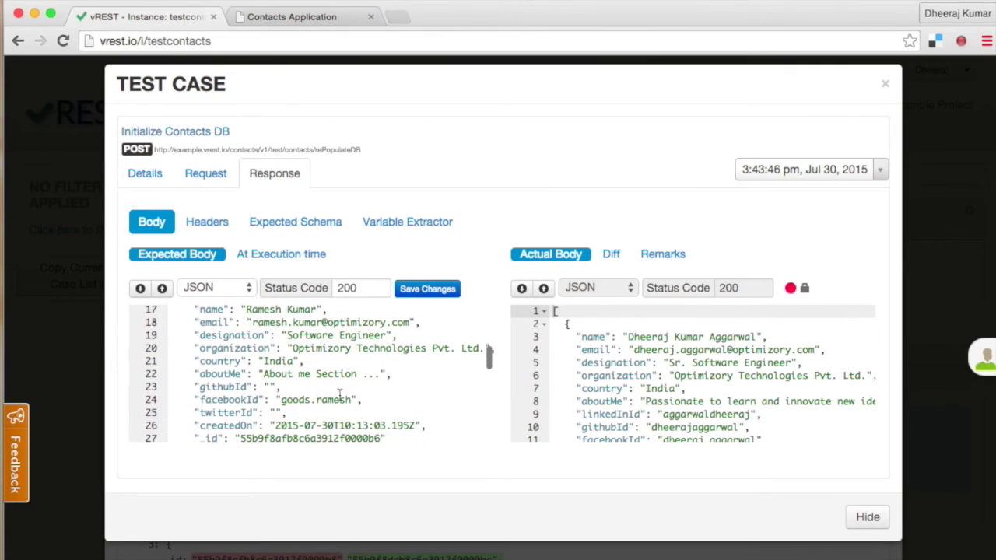
left_click_drag(274, 426, 412, 426)
type("{{*")
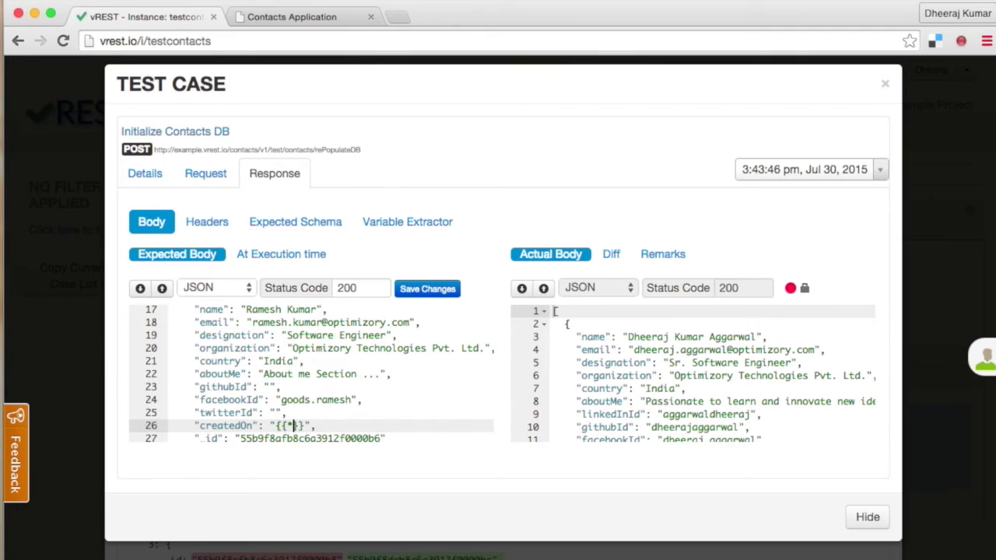
left_click(294, 435)
double_click(294, 435)
type("{{*")
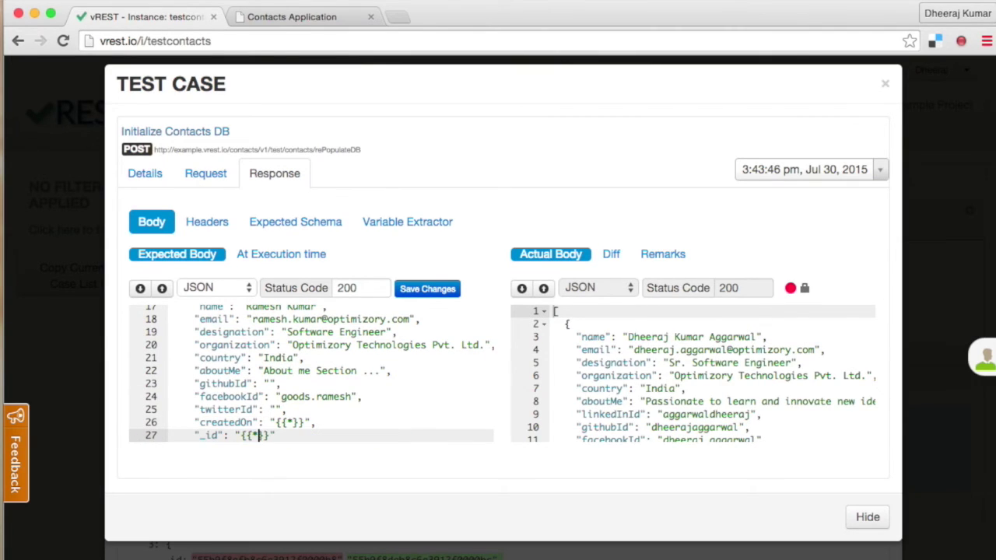
Step: Save the changes to the expected body and run all test cases again
scroll(445, 334, "down", 5)
left_click(430, 291)
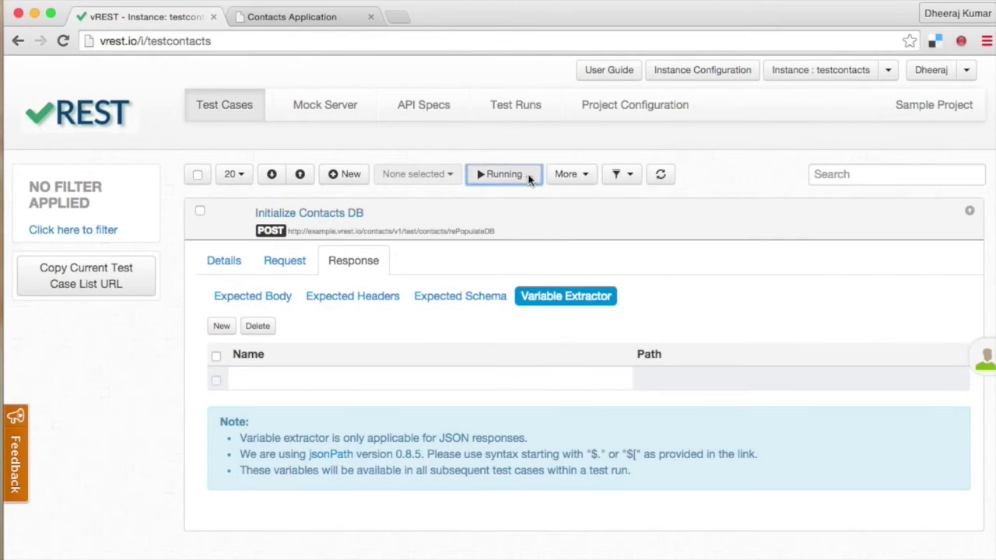
left_click(525, 174)
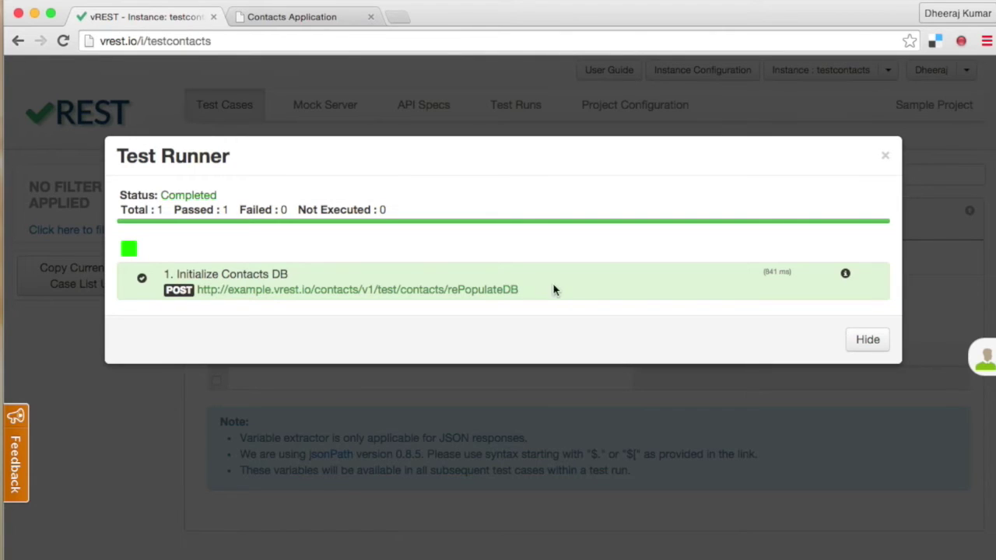
Step: Open the configuration of the vREST browser extension and show more options for the default test case properties
left_click(961, 41)
left_click(894, 109)
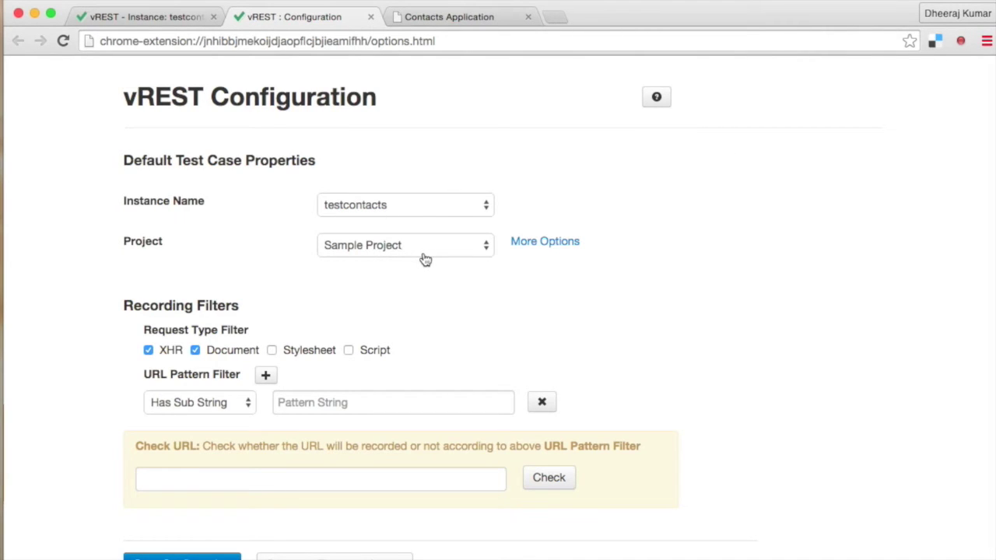
left_click(529, 244)
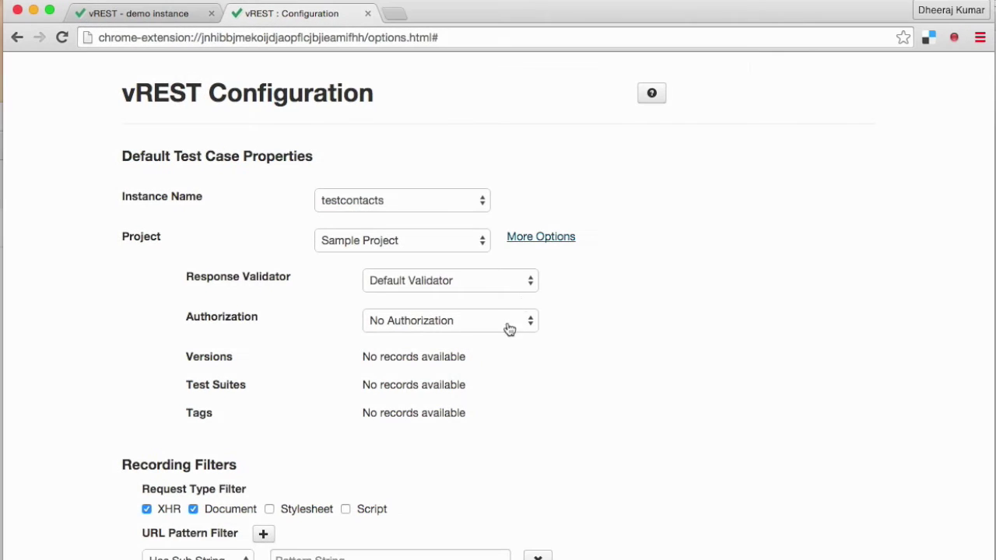
Step: Hide the extra test case options, set the URL pattern filter to the substring /contacts, and save the configuration
left_click(536, 239)
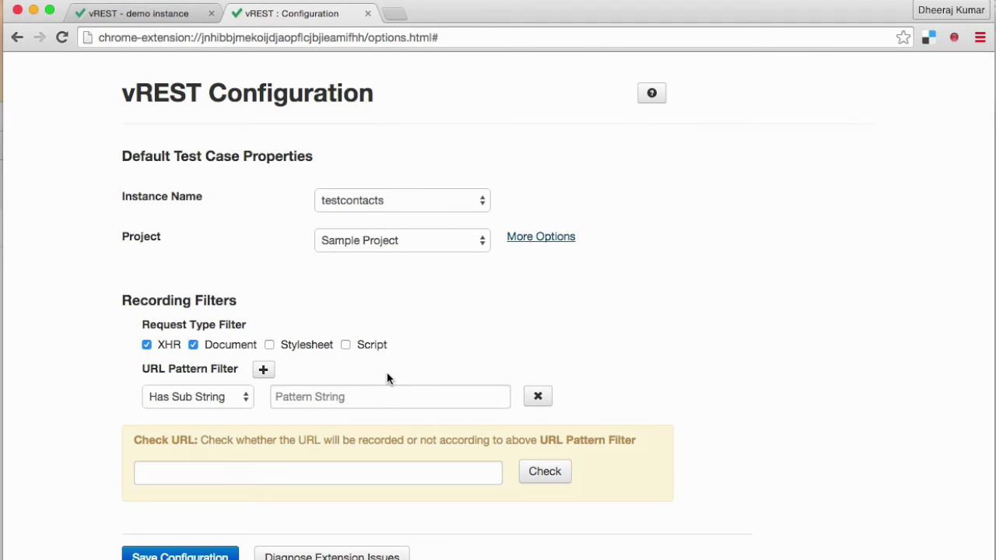
left_click(344, 395)
type("/contac")
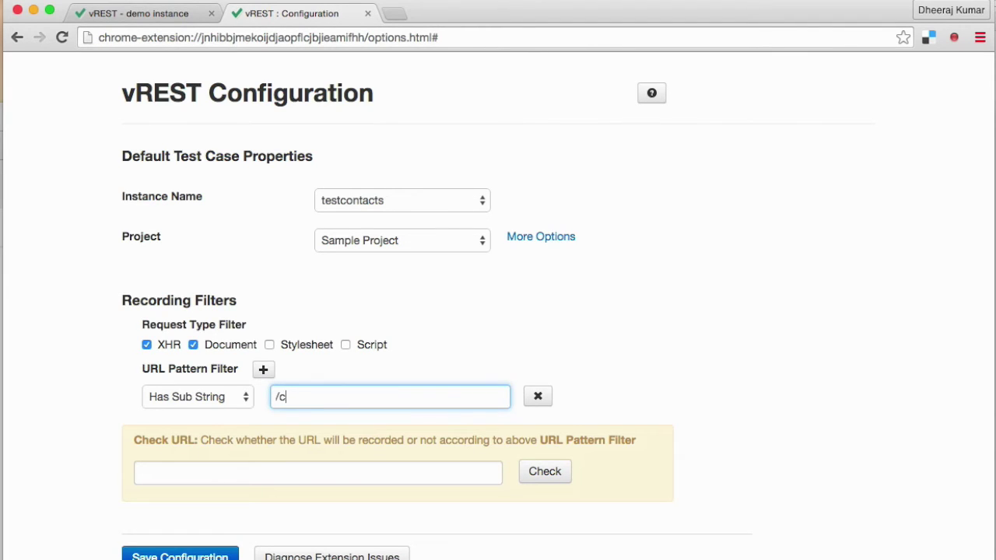
type("ts")
left_click(211, 557)
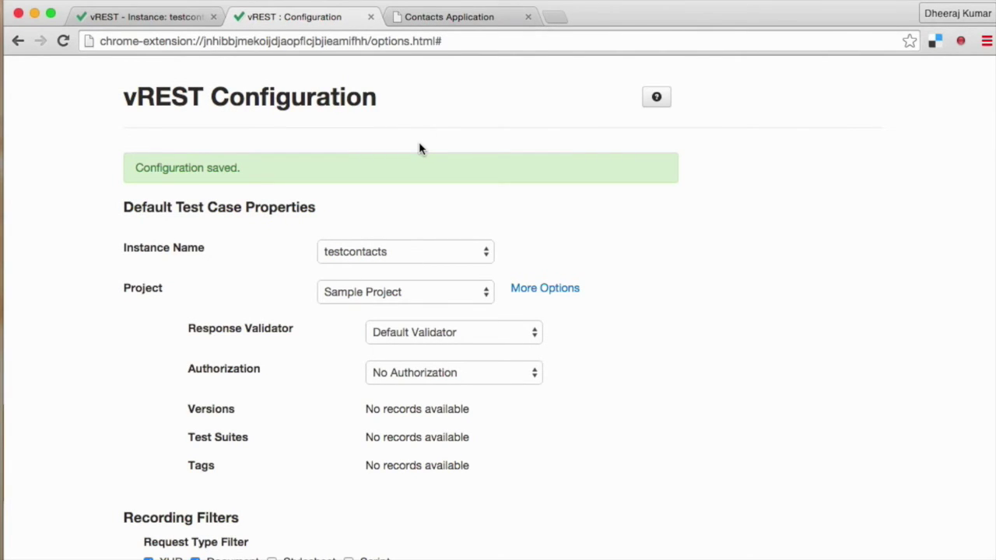
Step: Switch to the Contacts application, go to its home page, and start recording with the vREST extension
left_click(437, 17)
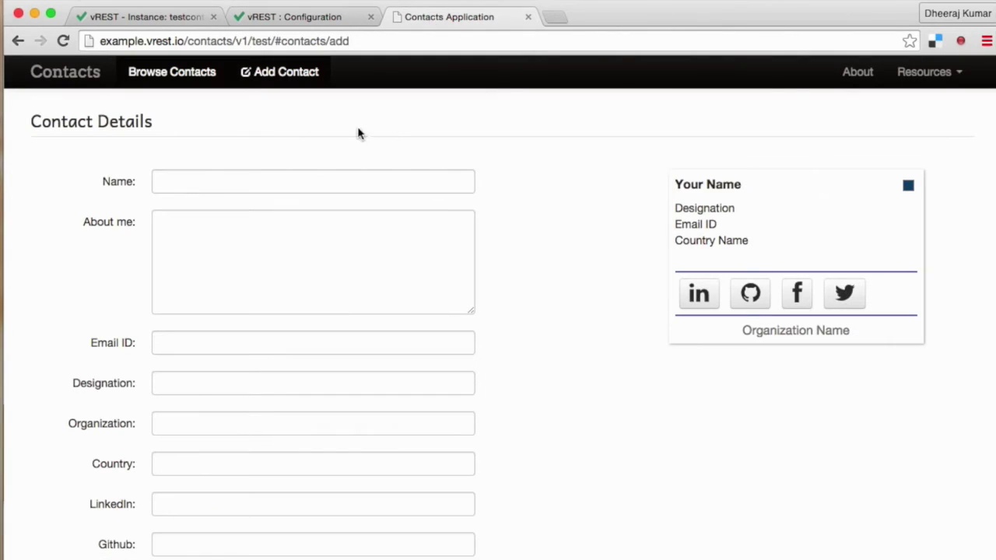
left_click(65, 71)
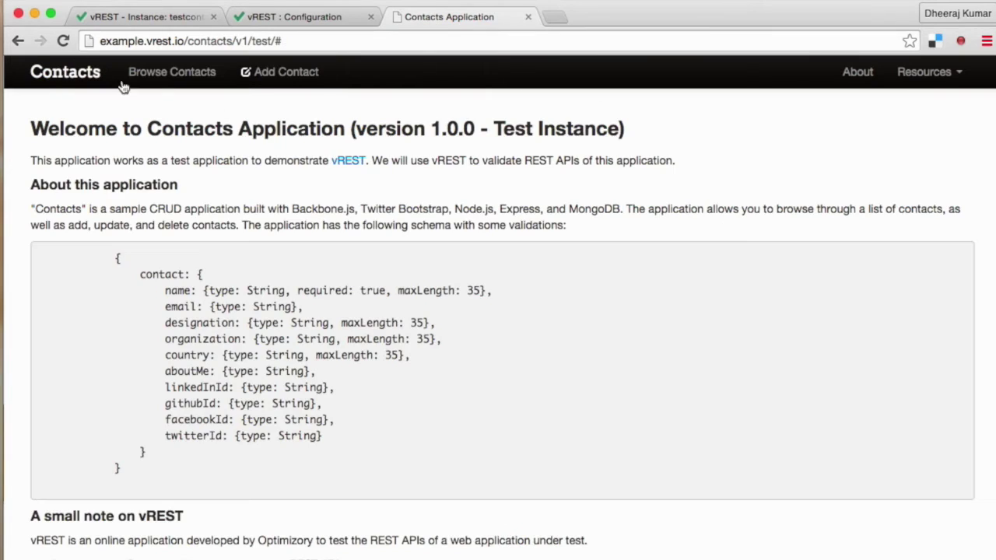
left_click(961, 41)
left_click(906, 97)
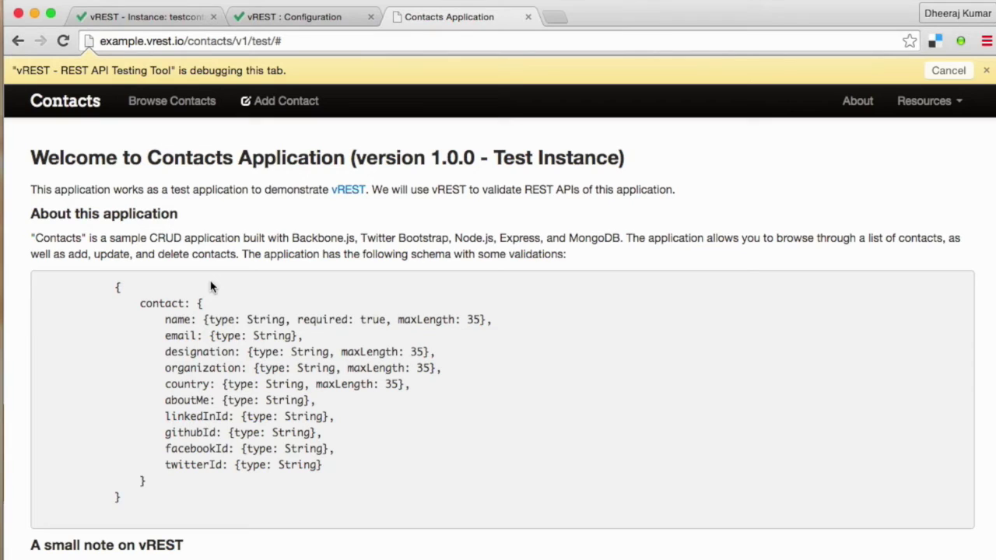
Step: Browse the contacts, then try to save a new contact with all details filled in except the name
left_click(168, 106)
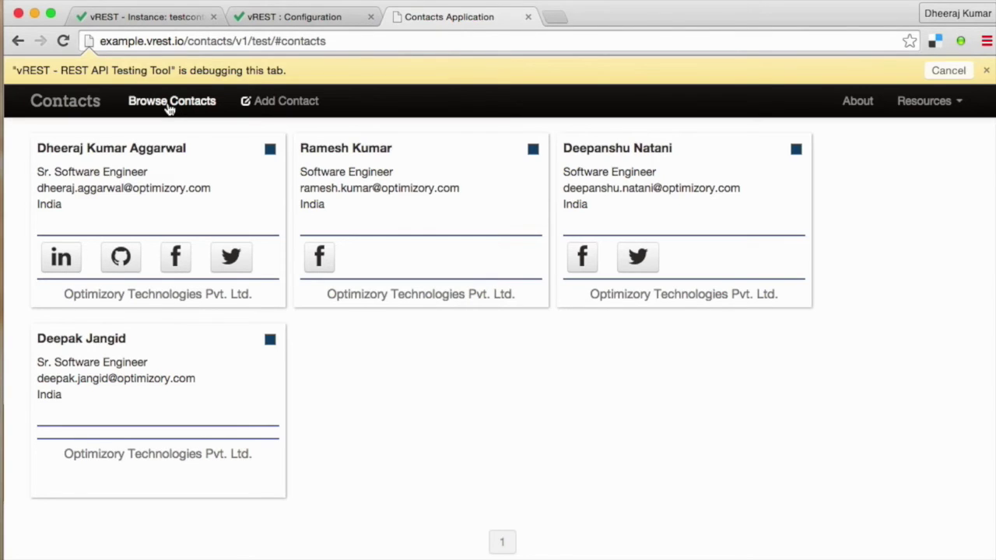
left_click(284, 104)
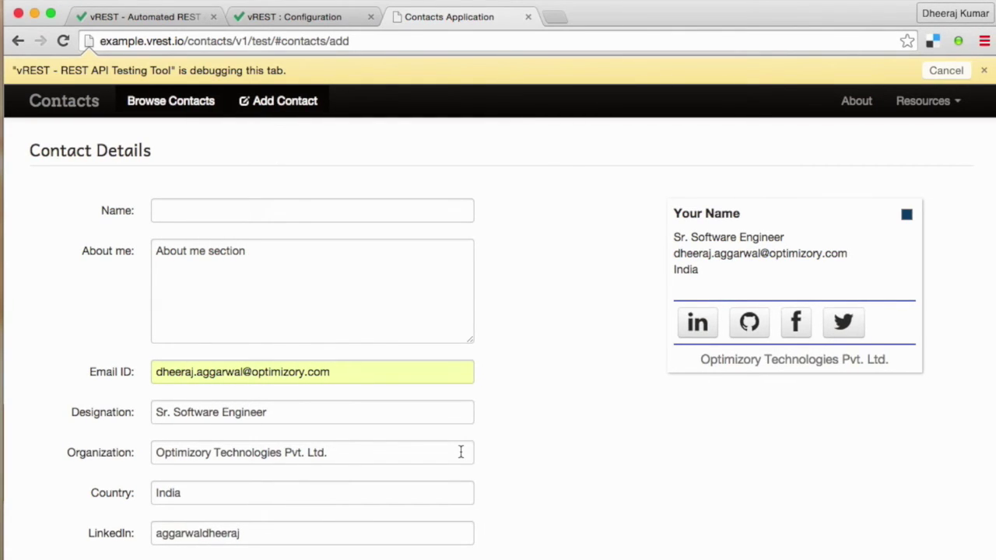
scroll(461, 452, "down", 5)
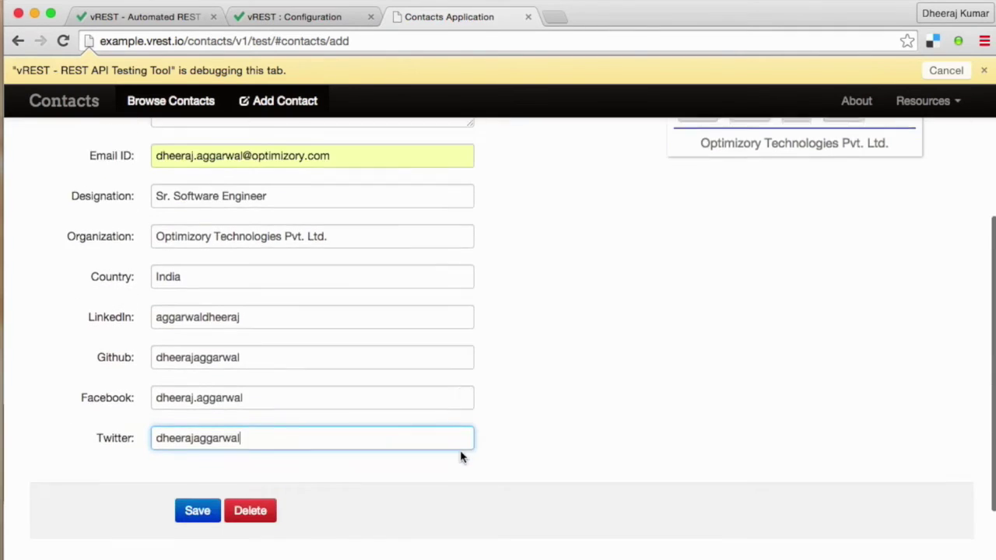
left_click(198, 476)
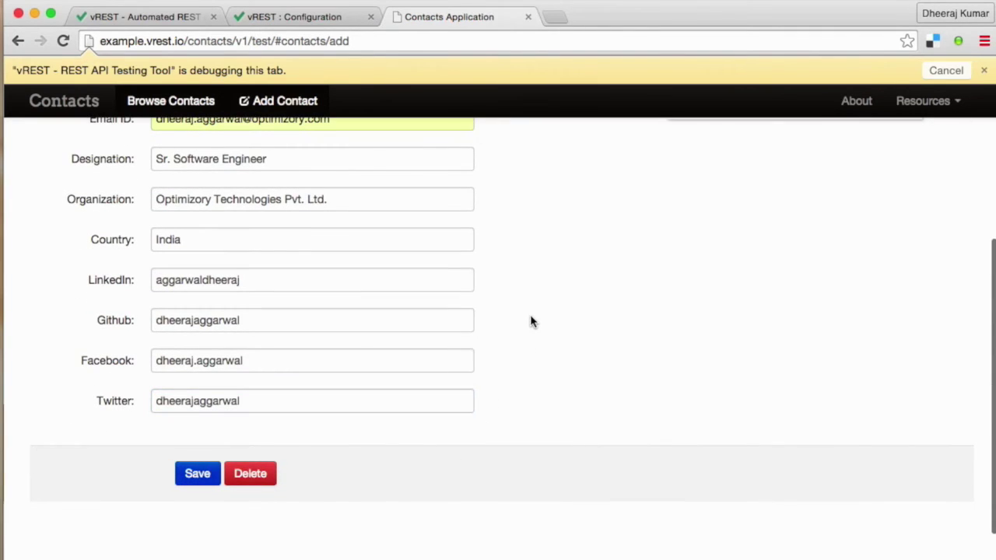
Step: Try the contact name "My name length exceeds the desired limit", then save the contact with a valid full name and reload its page
scroll(531, 321, "up", 2)
scroll(531, 321, "up", 4)
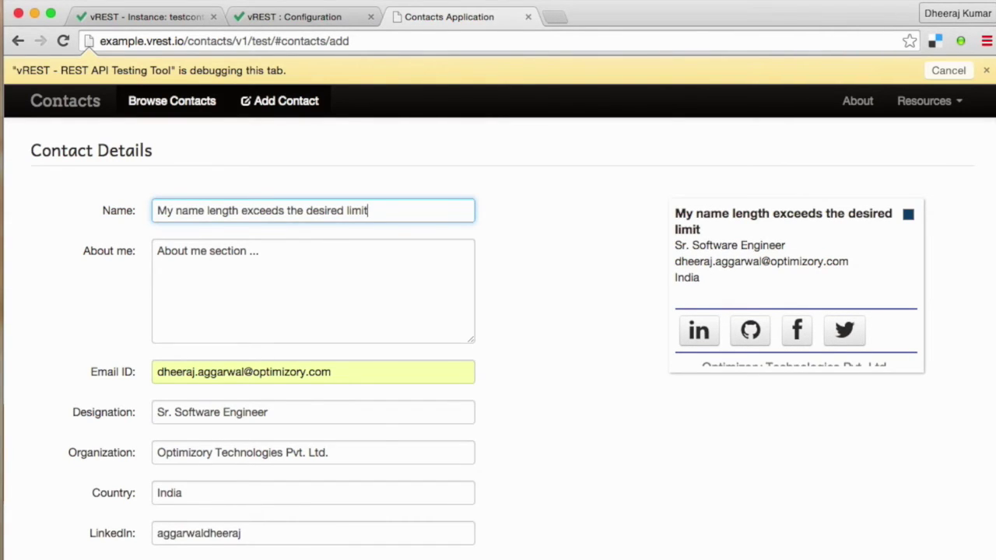
left_click(405, 213)
key("super+a")
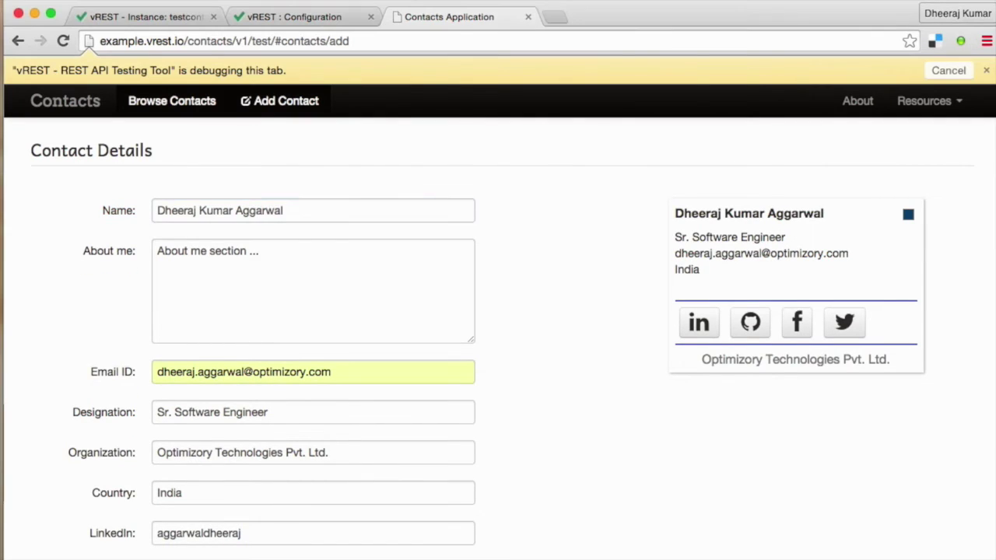
left_click(62, 42)
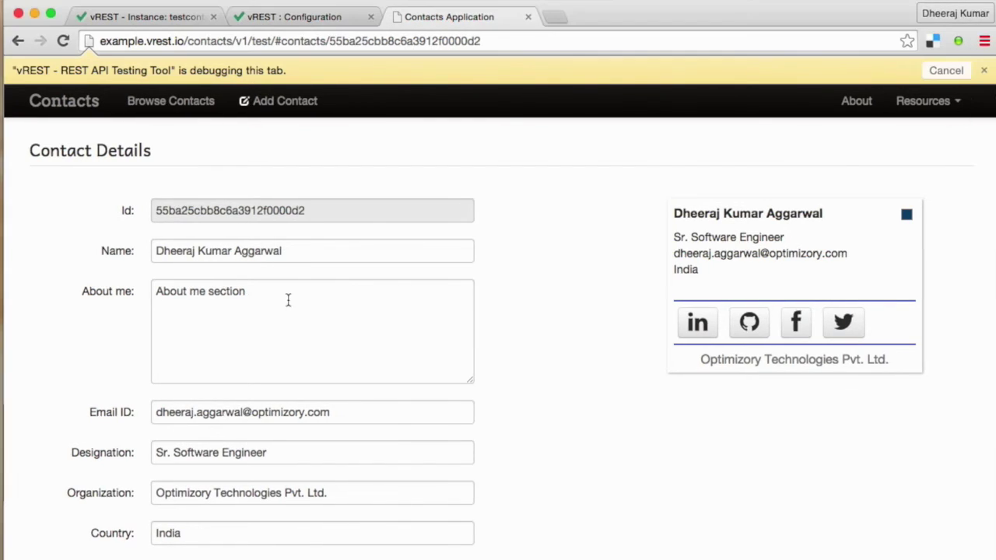
Step: Delete the newly created contact and dismiss the deletion message
scroll(288, 304, "down", 5)
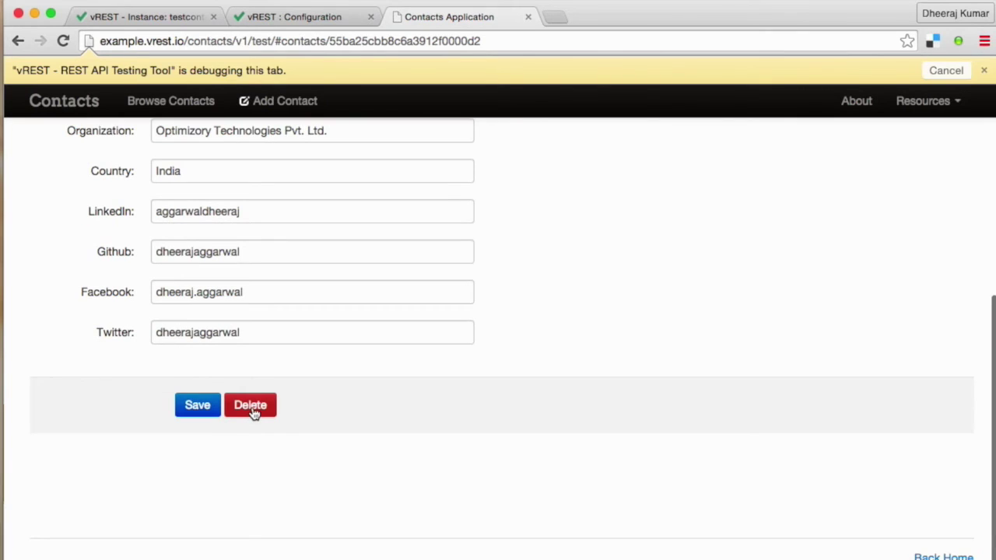
left_click(253, 418)
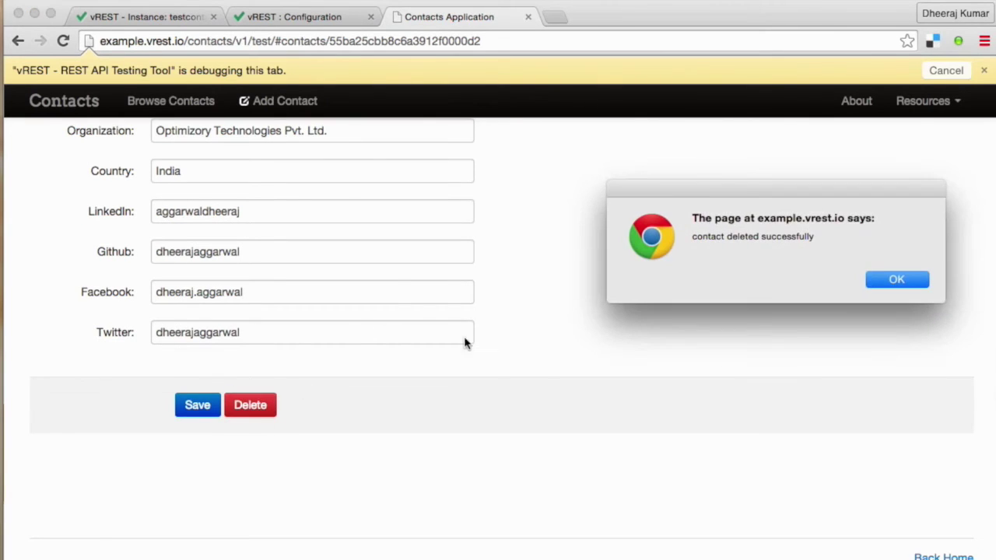
left_click(894, 283)
scroll(630, 263, "up", 5)
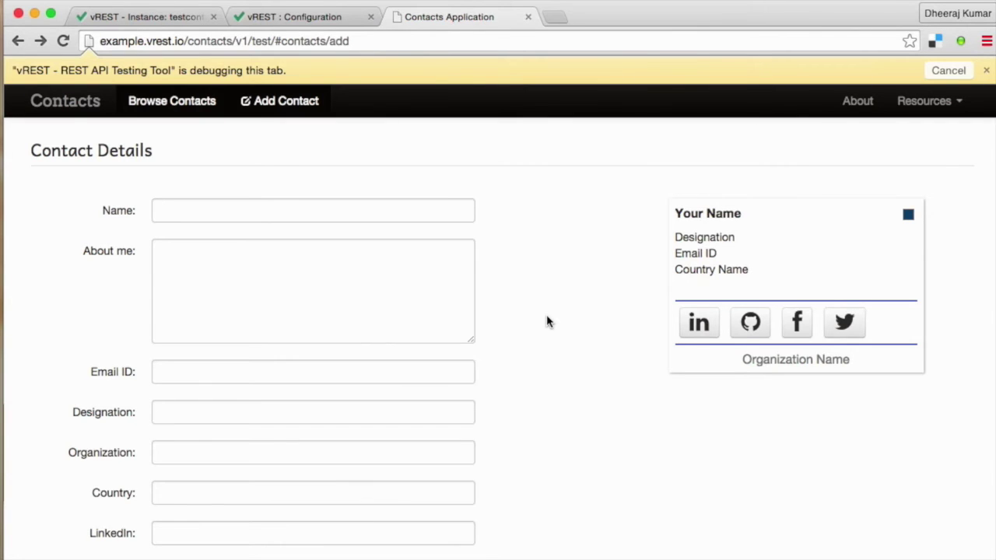
Step: Return to the testcontacts instance in vREST and refresh the test case list
left_click(152, 20)
left_click(596, 466)
left_click(689, 175)
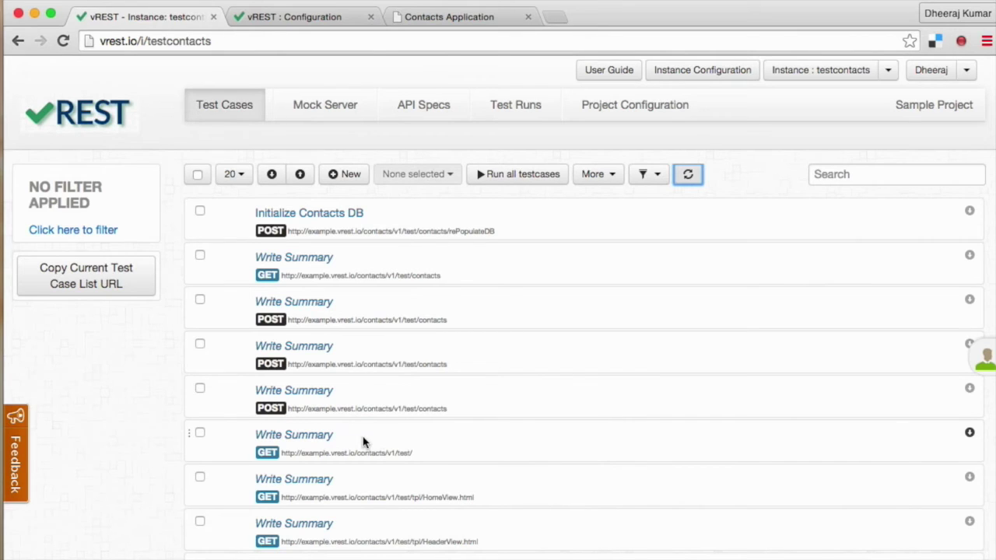
Step: Delete the six unneeded recorded GET test cases, beginning with the /contacts/v1/test/ page, HomeView.html and HeaderView.html requests
left_click(200, 477)
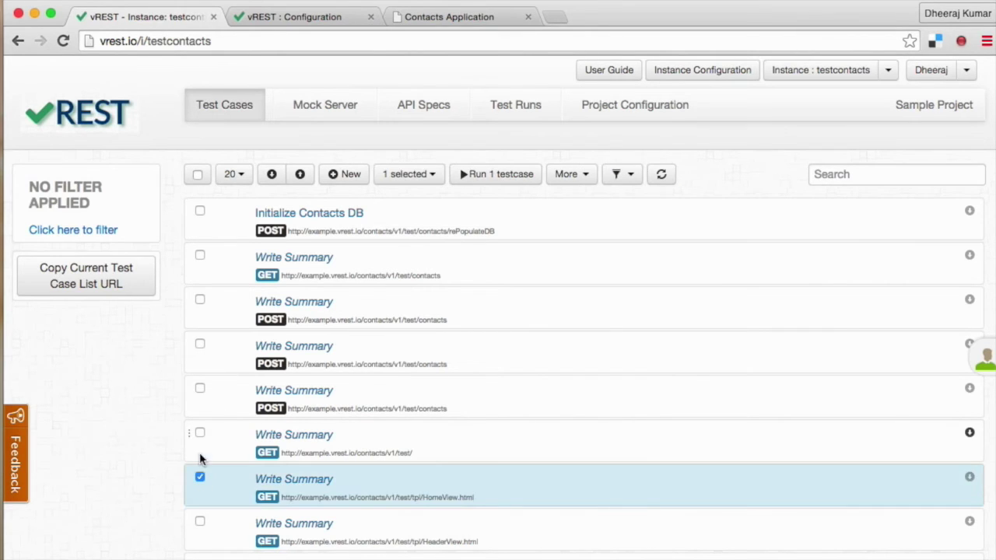
left_click(200, 434)
left_click(200, 521)
left_click(200, 559)
left_click(200, 559)
left_click(200, 559)
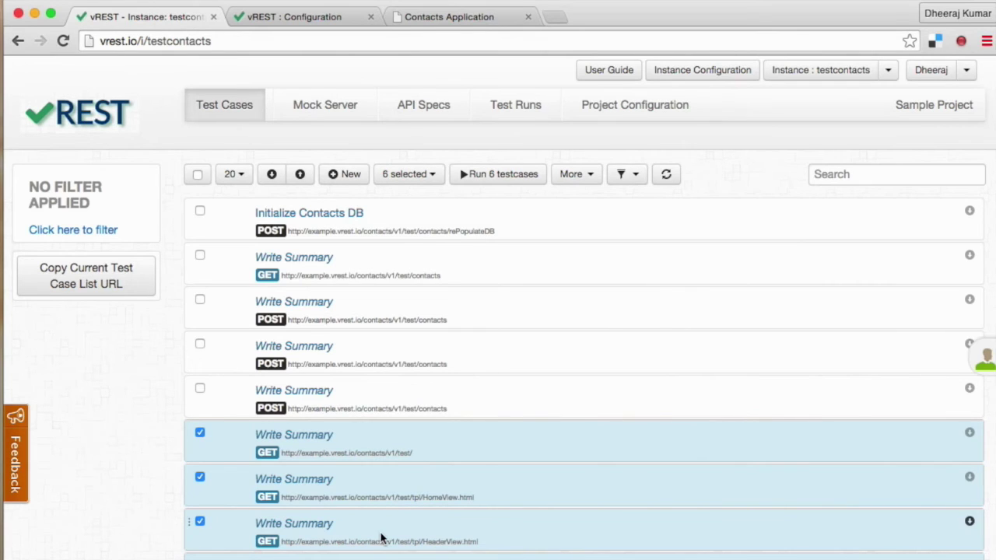
left_click(413, 182)
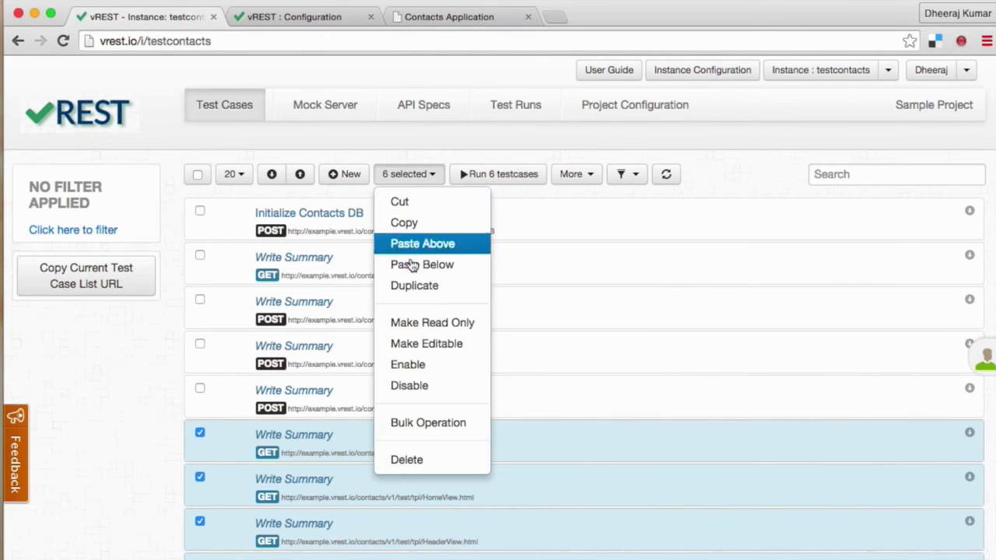
left_click(403, 460)
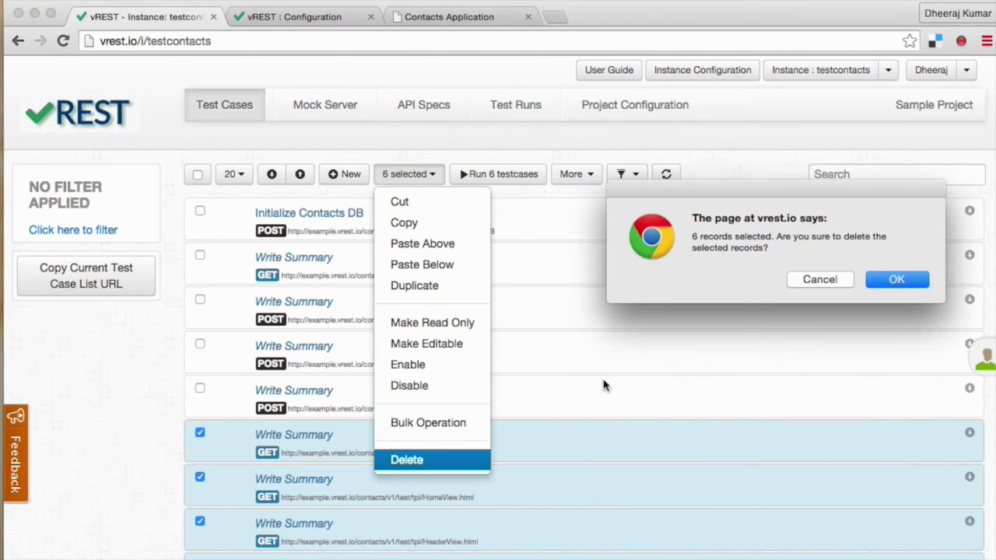
left_click(897, 279)
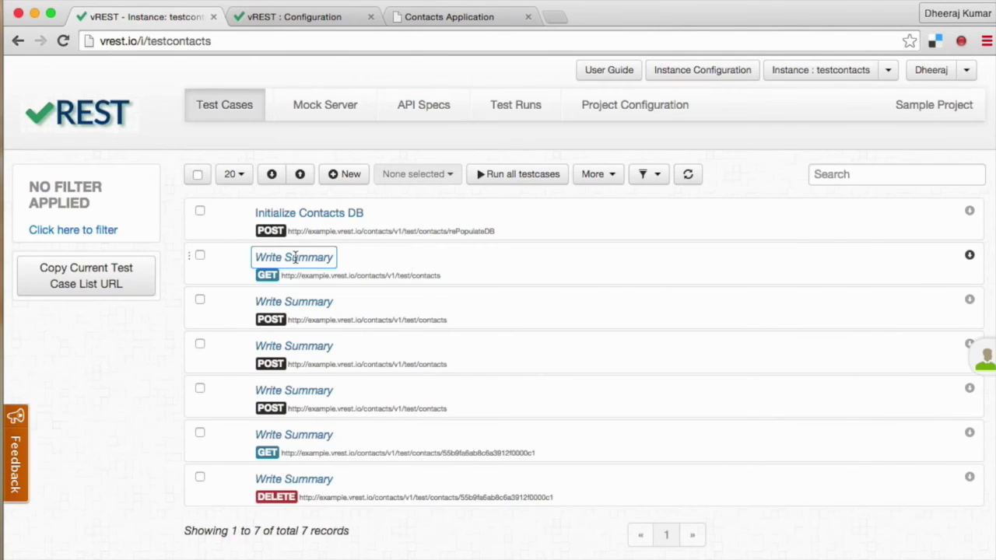
Step: Give each recorded test case a descriptive summary, such as "Validate whether List Contact API returns valid records", and run all test cases
left_click(295, 258)
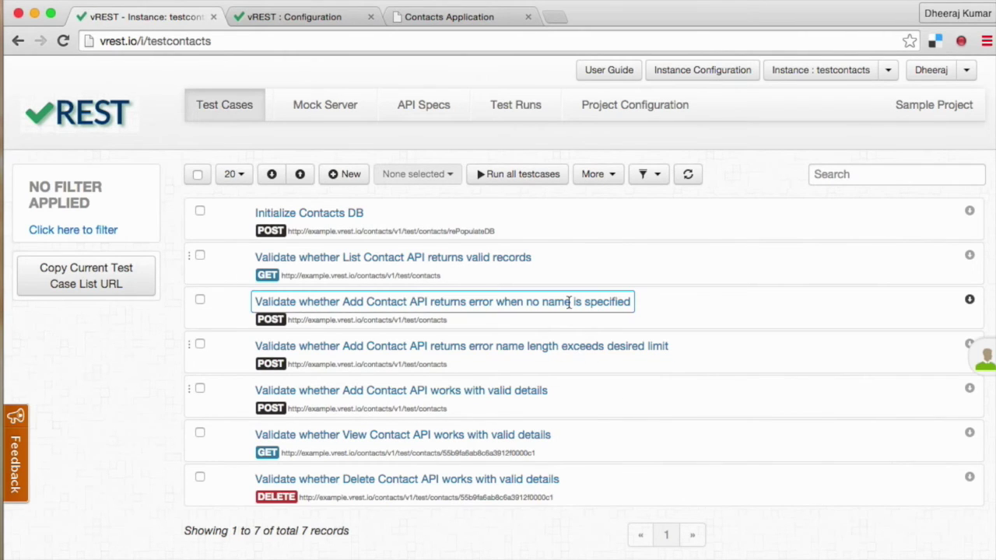
left_click(527, 175)
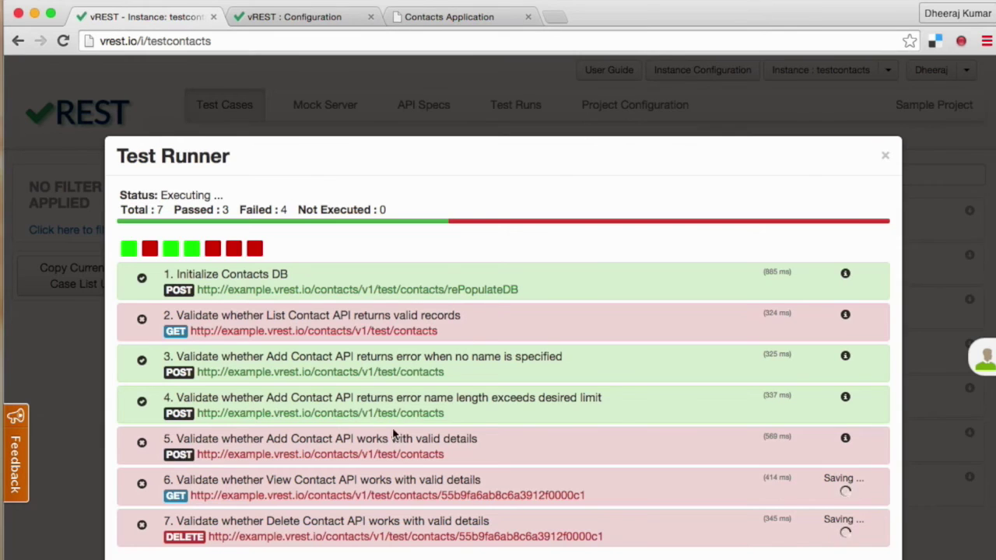
Step: Examine the differences between expected and actual results for the failed List Contact and valid Add Contact test cases
left_click(420, 333)
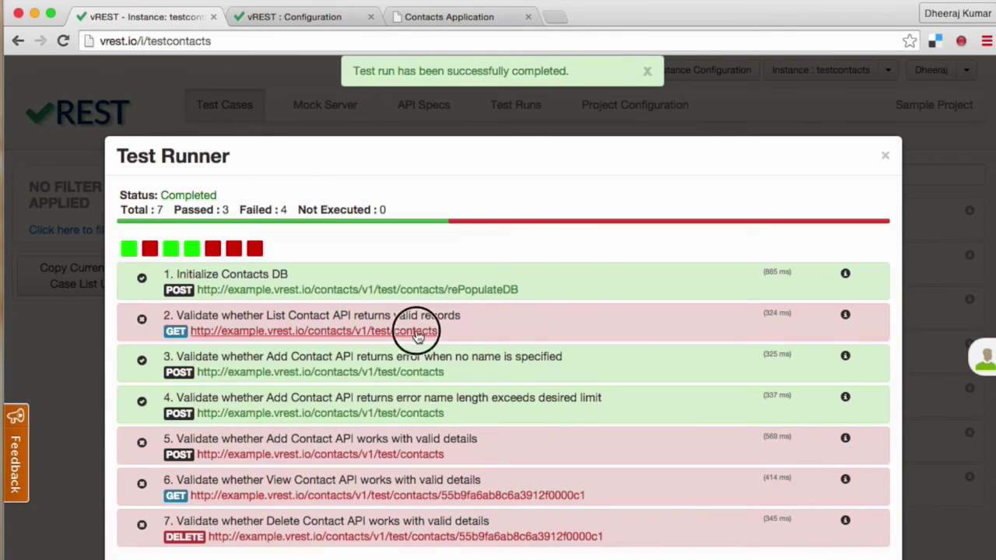
scroll(455, 429, "down", 3)
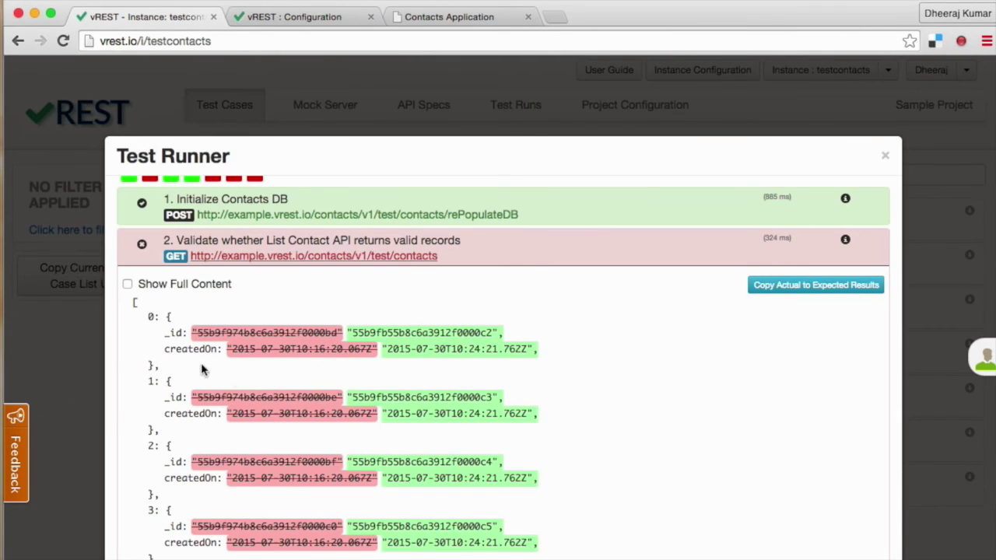
scroll(424, 459, "down", 8)
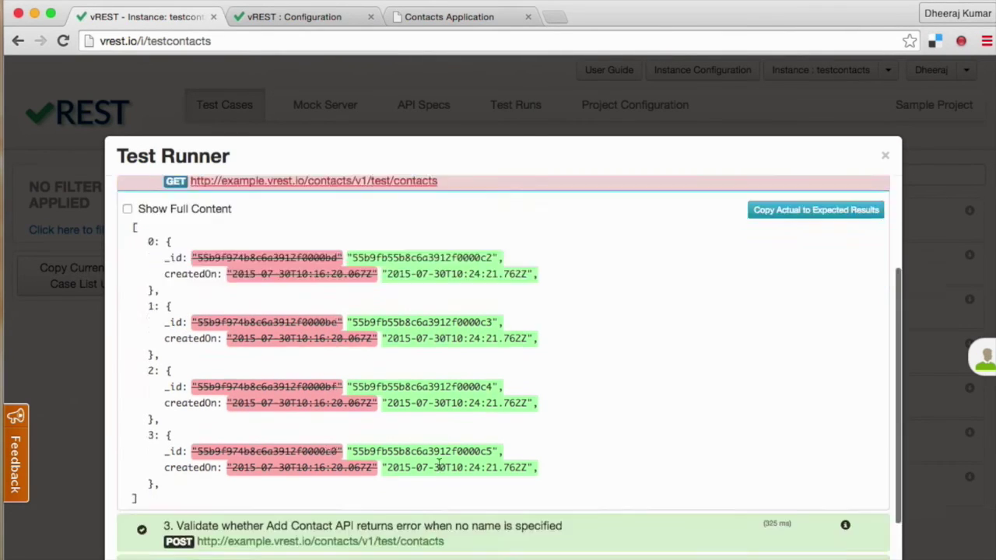
left_click(411, 498)
scroll(350, 482, "down", 3)
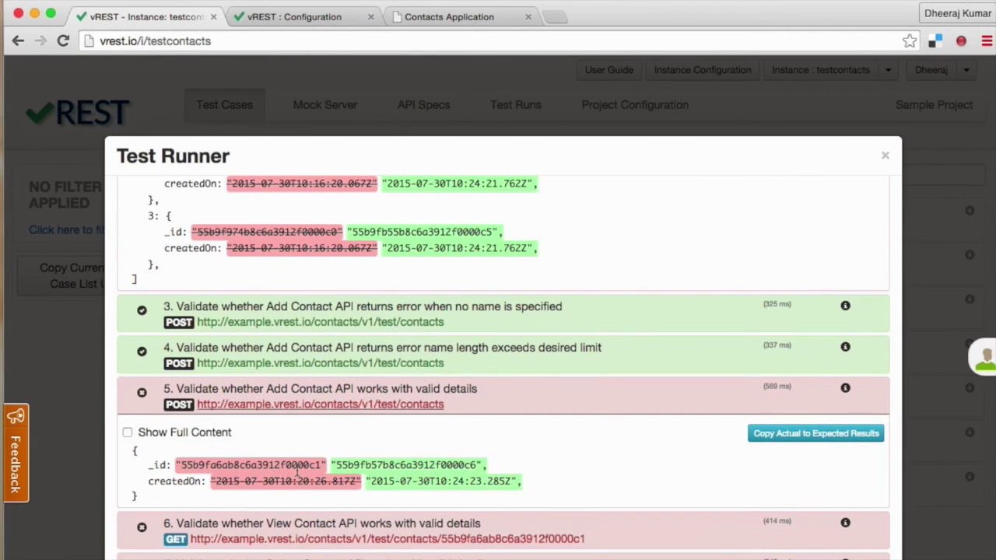
scroll(296, 472, "down", 1)
Step: Examine the status code and body differences of the failed View Contact test case
left_click(457, 535)
scroll(460, 526, "down", 5)
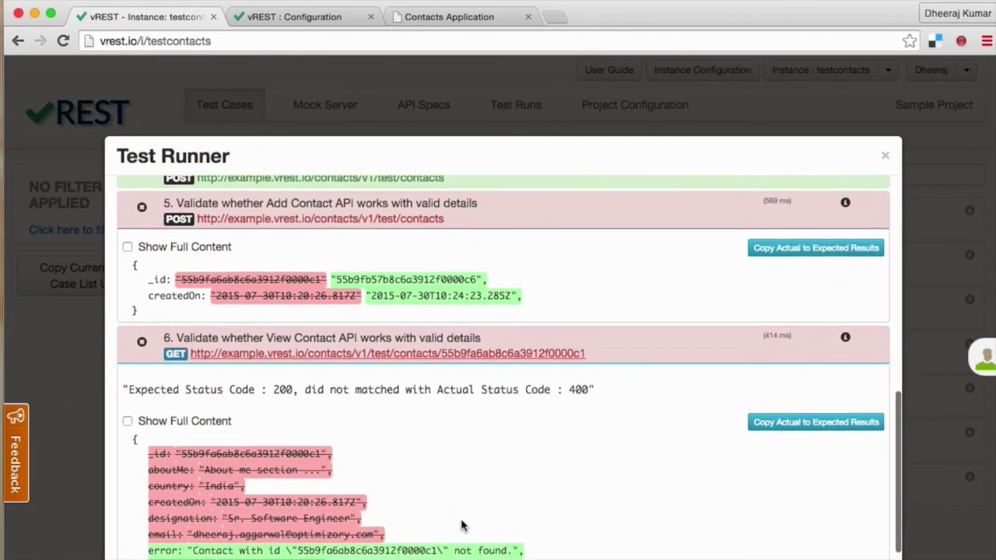
scroll(460, 527, "down", 3)
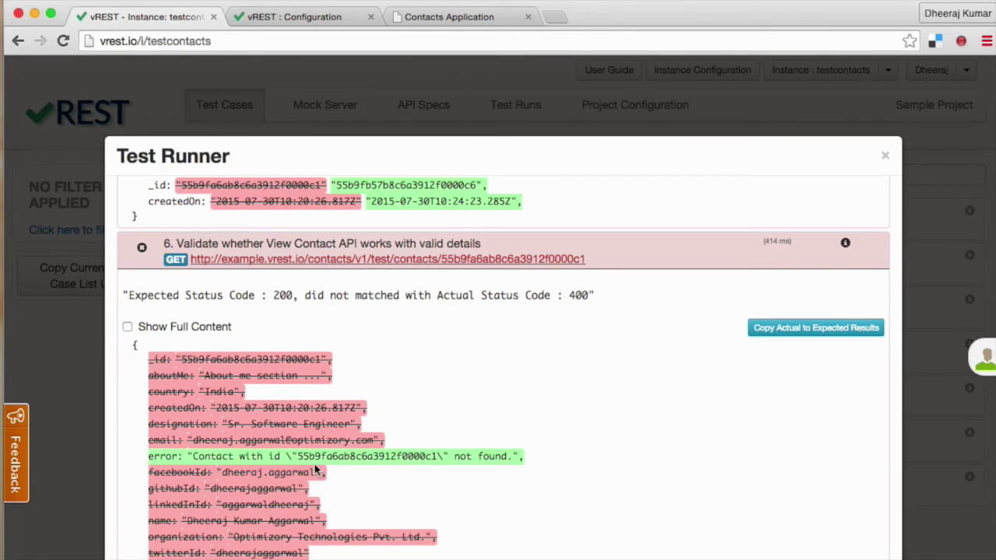
scroll(416, 465, "down", 1)
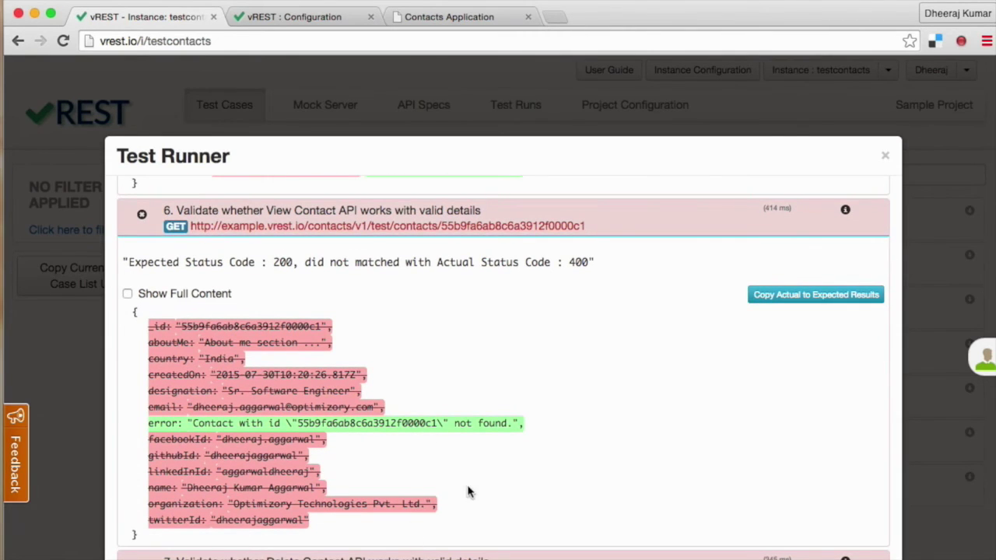
scroll(468, 491, "down", 1)
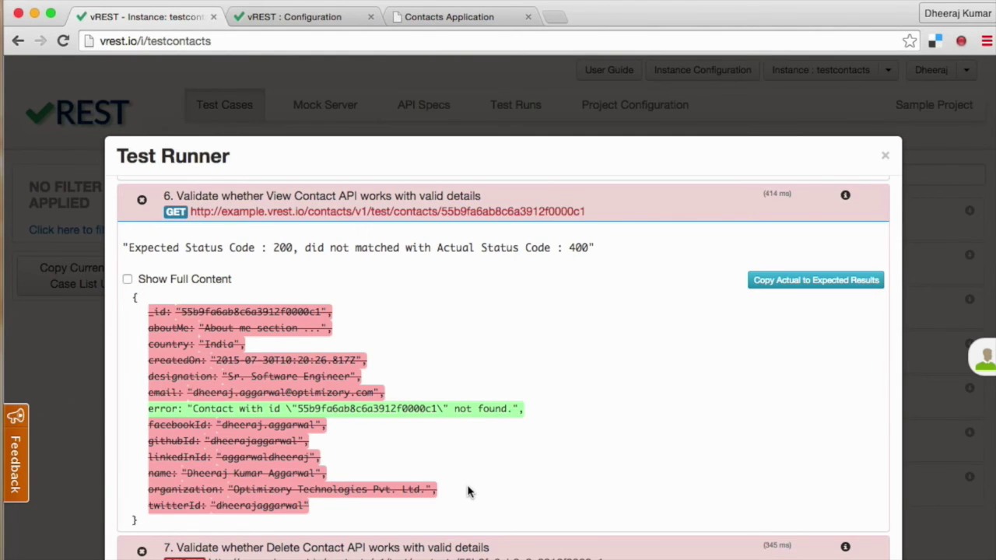
scroll(521, 479, "down", 2)
Step: In the List Contact test case's expected response body, set the first record's _id and createdOn to {{*}}
scroll(521, 480, "up", 8)
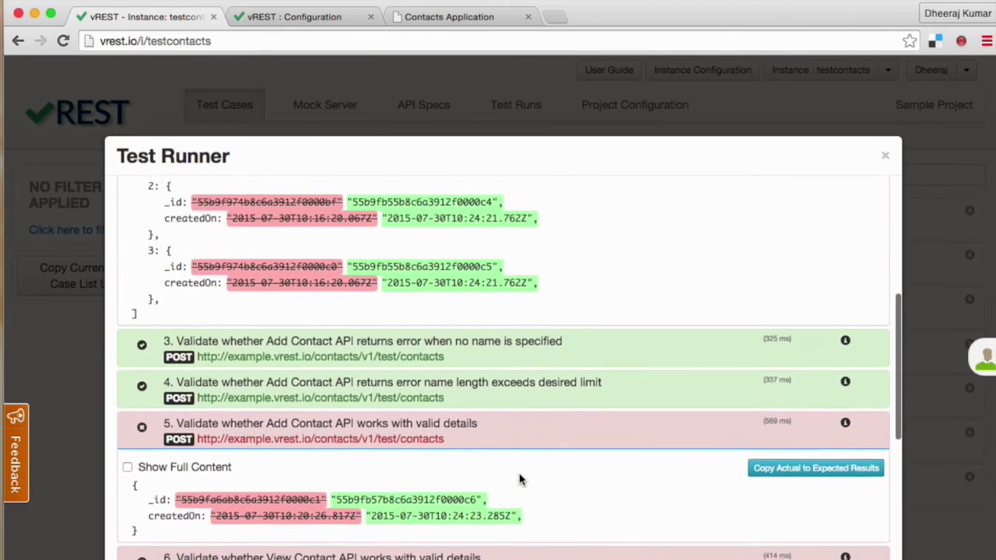
scroll(521, 480, "up", 5)
left_click(845, 314)
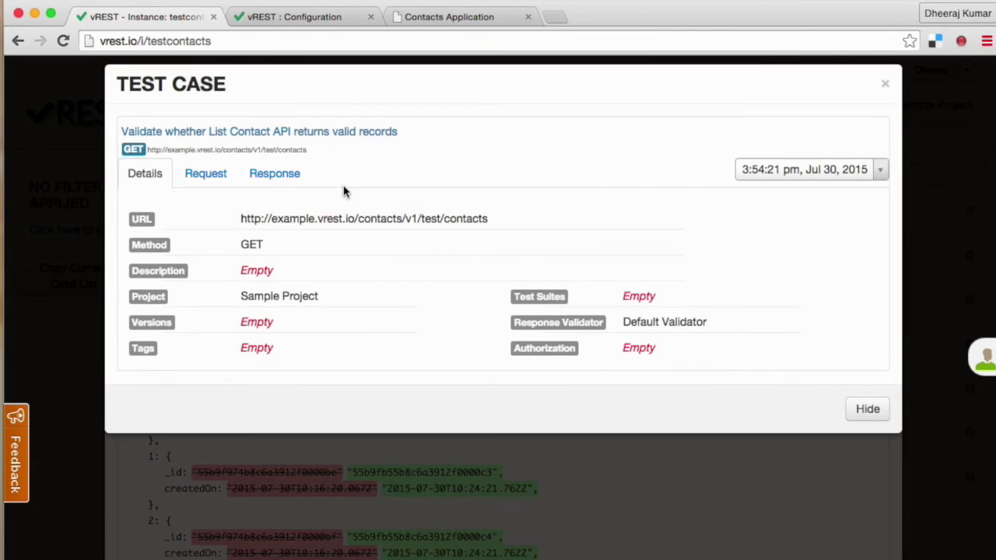
left_click(274, 173)
double_click(329, 342)
type("{{*}}")
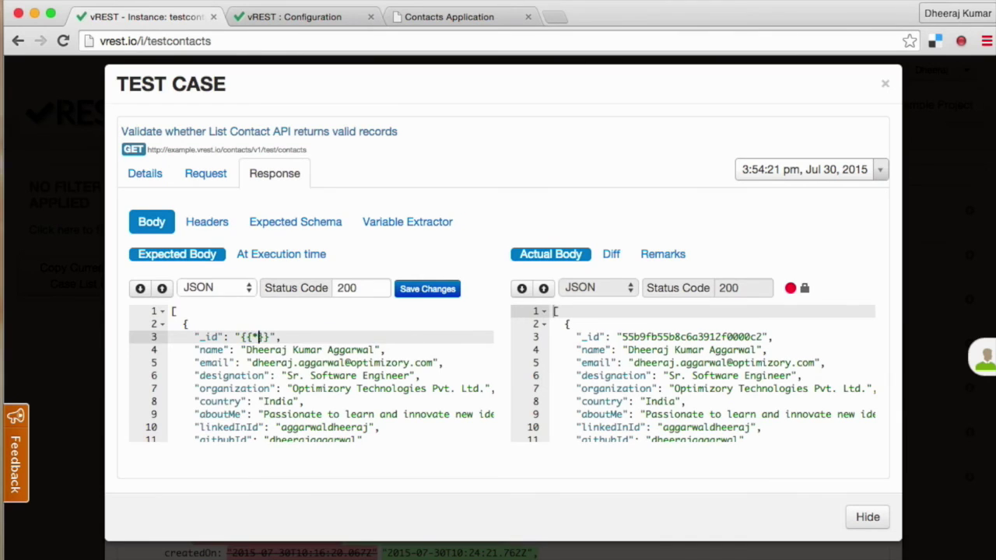
key("Down")
key("Down")
key("Down")
key("Down")
key("Down")
key("Down")
key("Down")
key("Down")
key("Down")
key("Down")
key("Down")
left_click_drag(274, 409, 418, 409)
type("{{*}}")
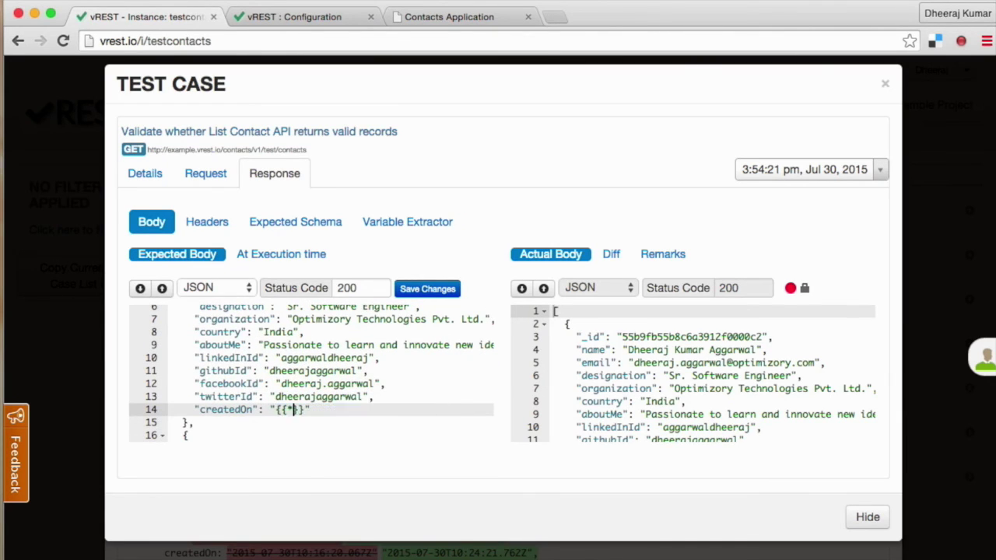
Step: Set the second record's _id and createdOn to {{*}} in the List Contact expected body
scroll(418, 409, "down", 2)
double_click(393, 409)
type("{{*")
scroll(394, 409, "down", 4)
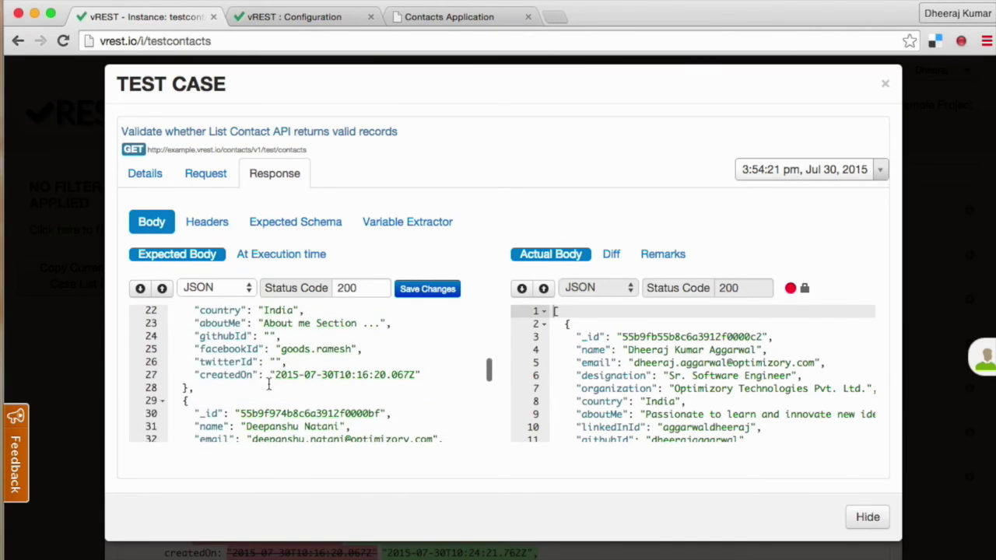
left_click_drag(275, 374, 407, 376)
type("{{*")
Step: Set the third record's _id and createdOn to {{*}} in the List Contact expected body
double_click(311, 414)
type("{{*")
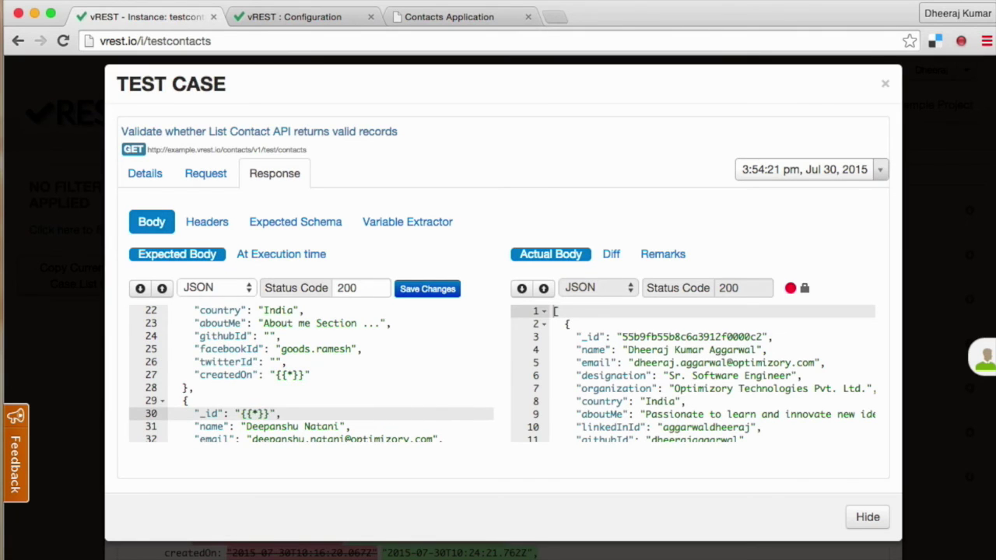
scroll(311, 374, "down", 4)
scroll(302, 349, "up", 1)
left_click_drag(272, 349, 440, 349)
type("{{*")
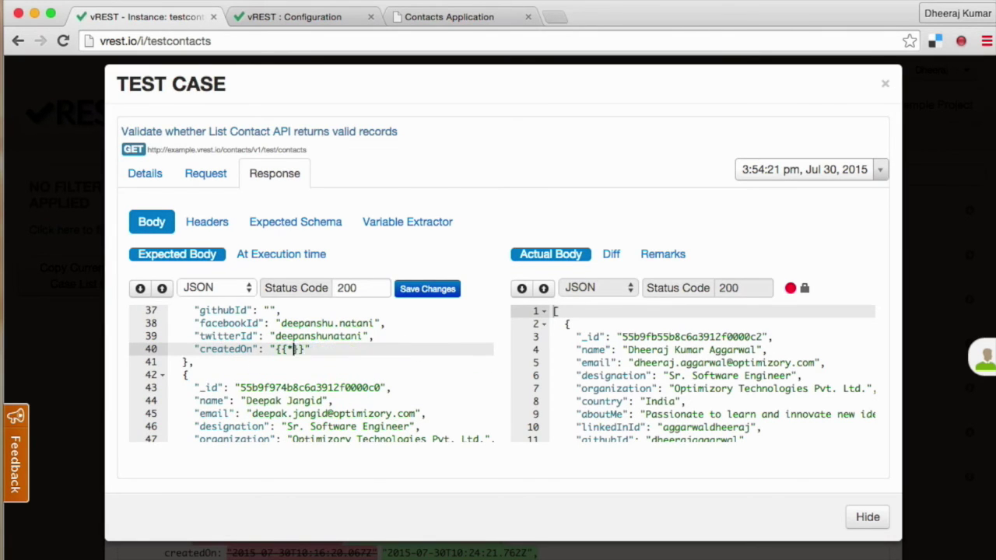
Step: Set the fourth record's _id and createdOn to {{*}}, then save the List Contact expected body and close the test case
double_click(312, 387)
type("{{*")
scroll(327, 387, "down", 2)
left_click(403, 297)
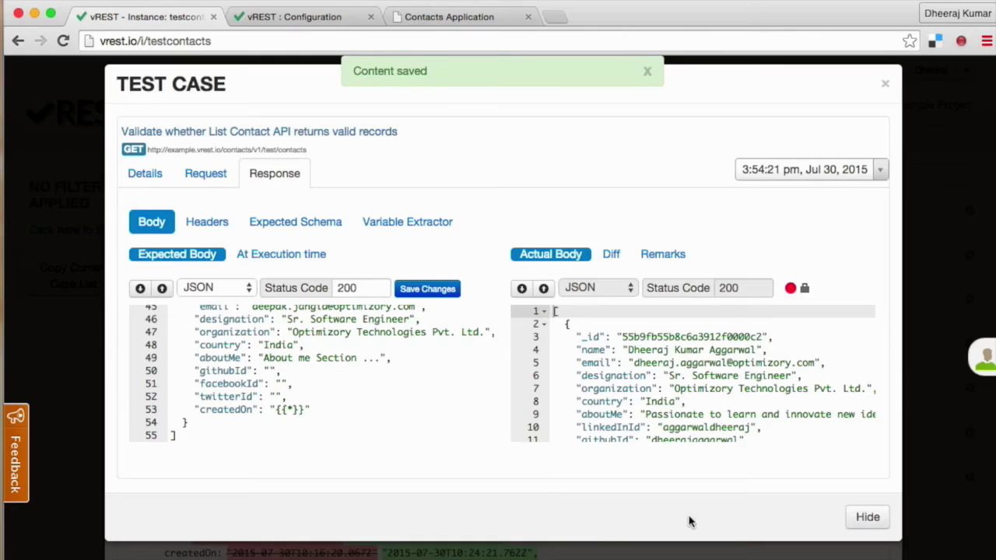
left_click(859, 515)
Step: Set _id and createdOn to {{*}} in the expected body of the valid Add Contact test case and save it
scroll(467, 459, "down", 10)
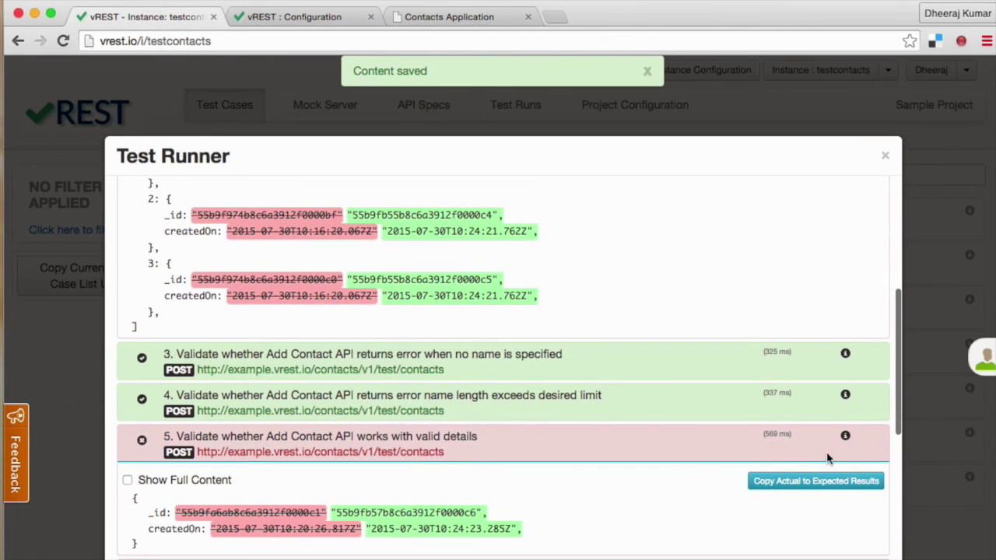
left_click(844, 437)
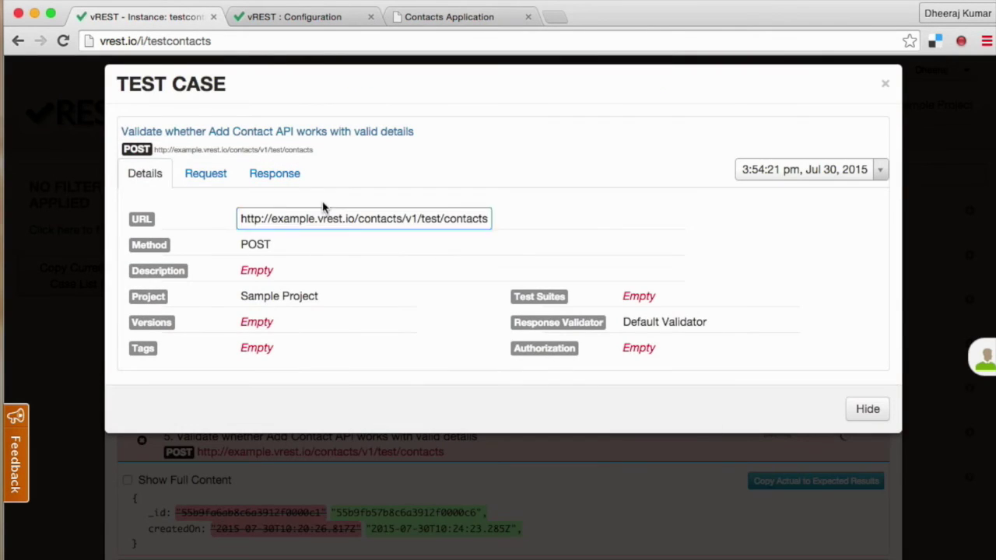
left_click(269, 172)
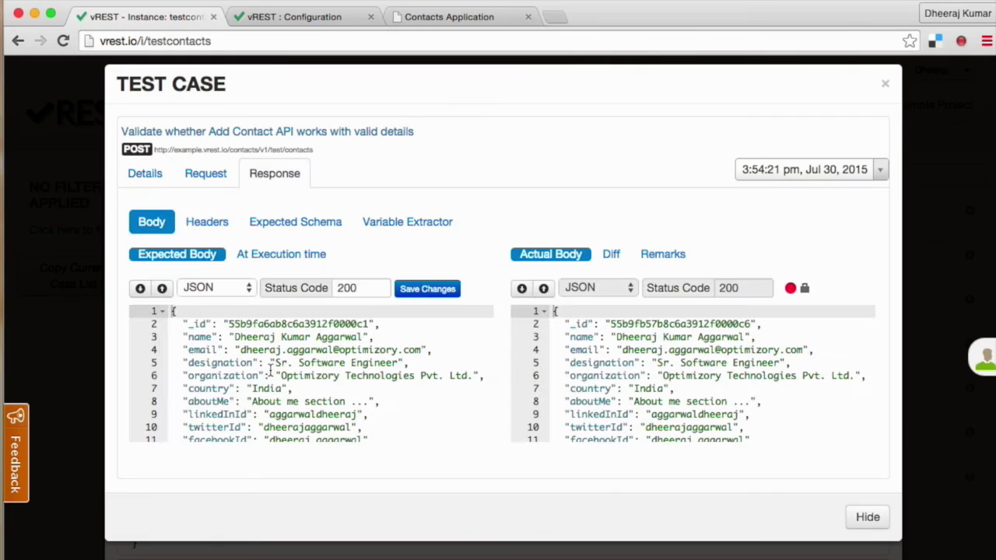
double_click(259, 322)
key("BackSpace")
scroll(311, 373, "down", 1)
left_click(241, 421)
left_click_drag(263, 422, 406, 422)
type("{{*")
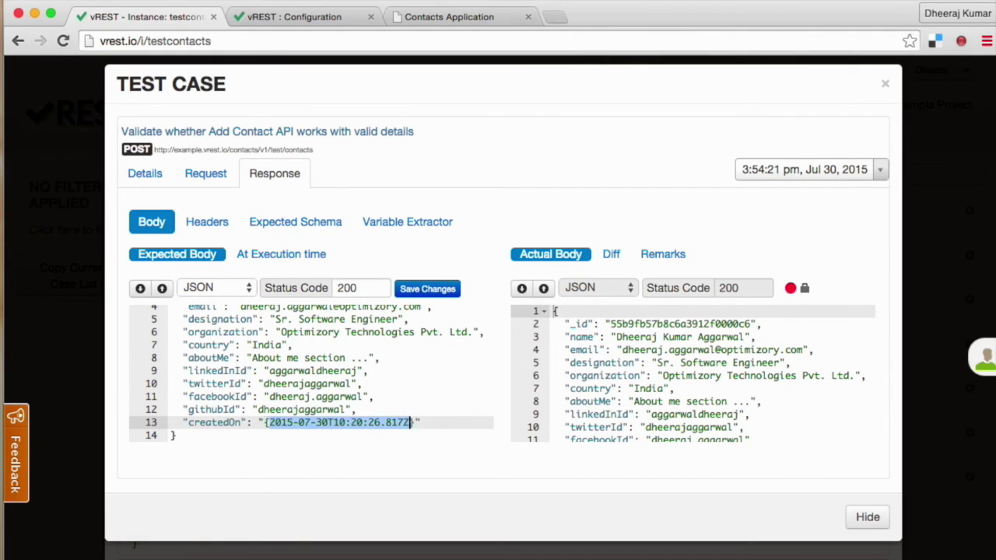
left_click(416, 289)
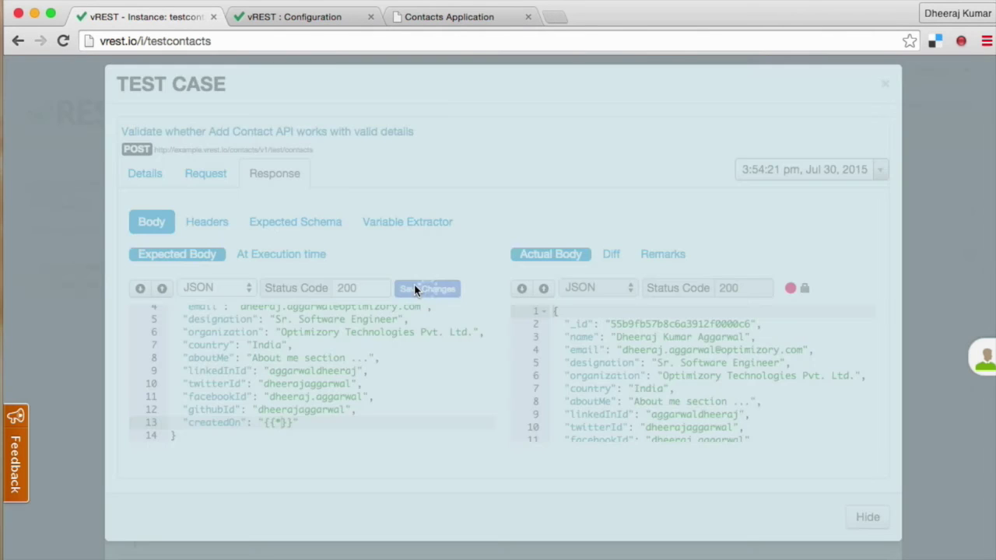
left_click(866, 517)
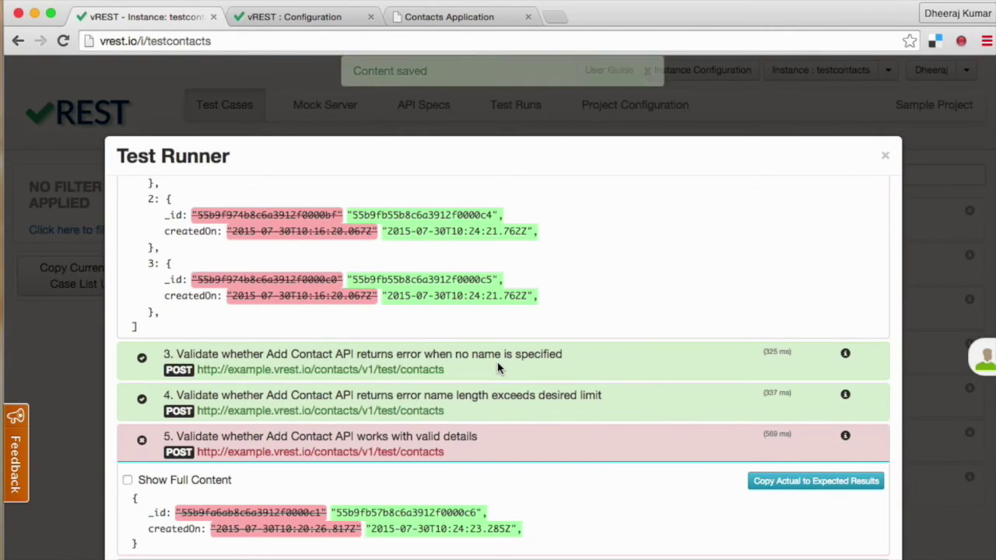
Step: Close the test results and add an extracted variable contactId with path $._id to the valid Add Contact test case's response
scroll(498, 381, "down", 3)
scroll(498, 381, "down", 5)
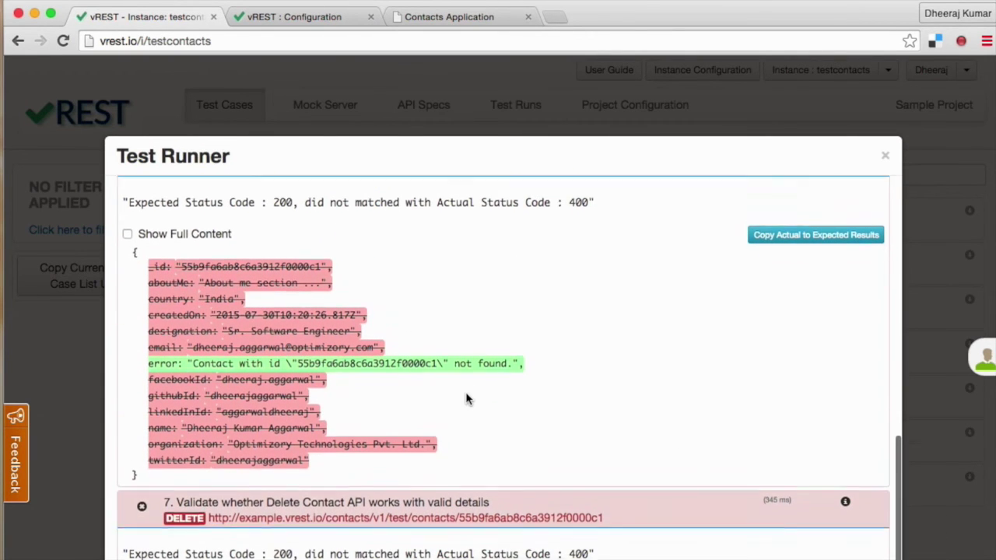
scroll(466, 399, "up", 5)
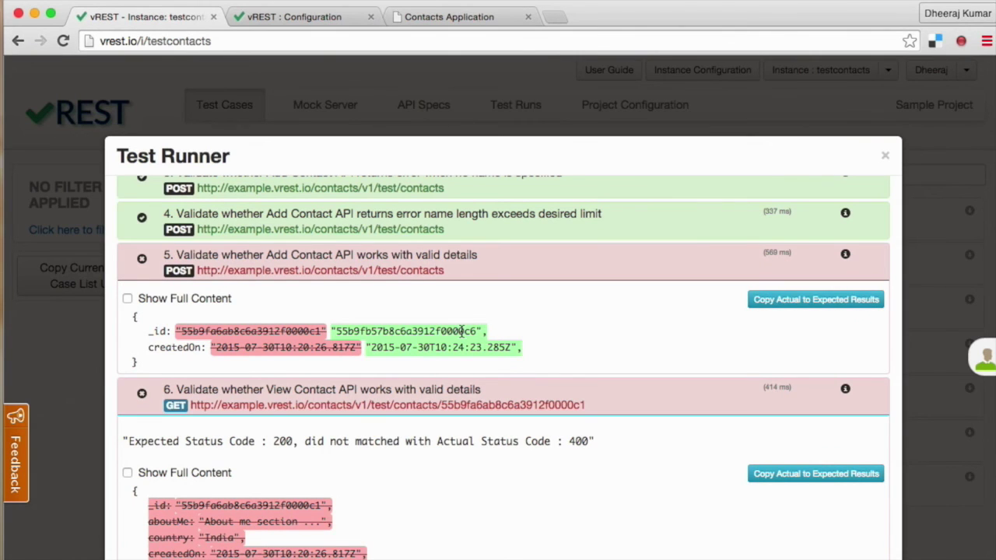
scroll(465, 451, "down", 1)
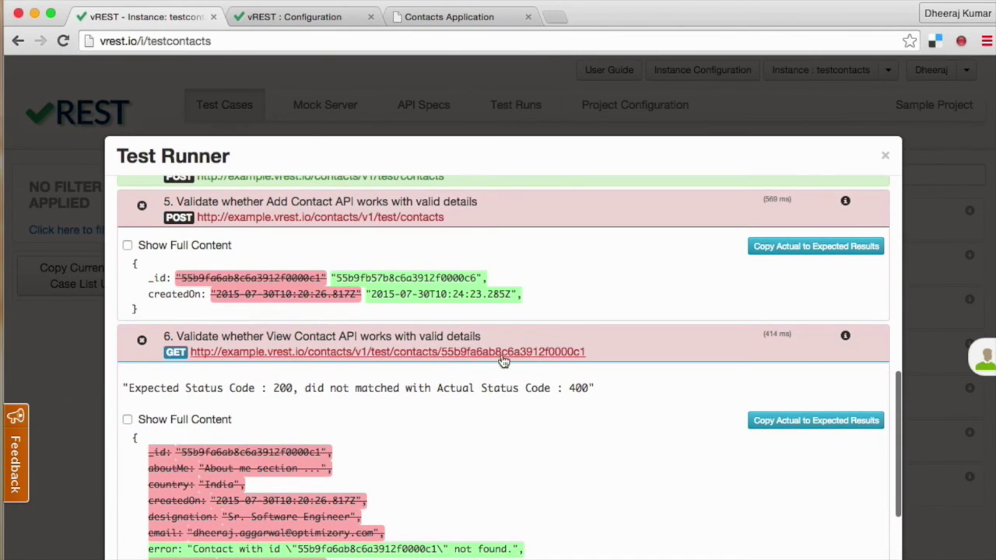
left_click(868, 559)
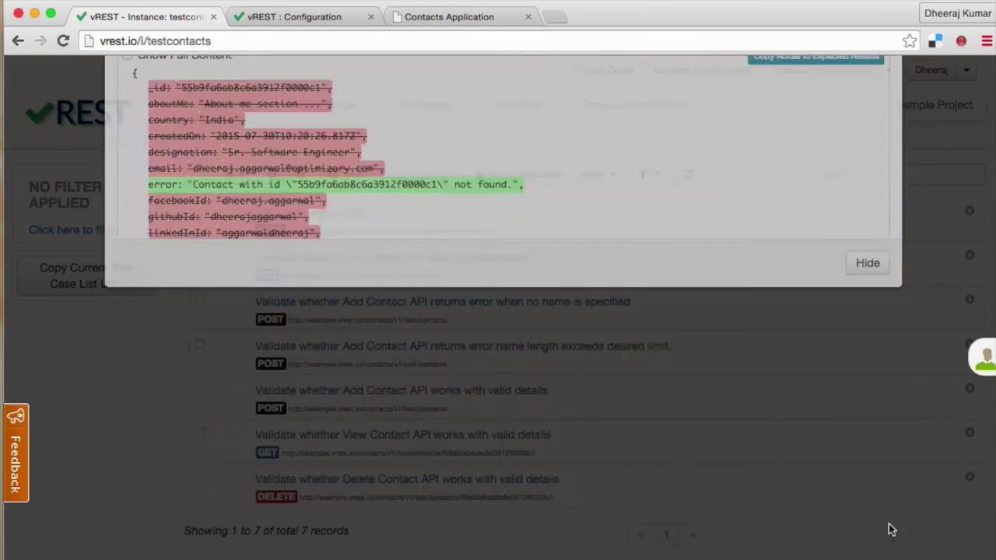
left_click(460, 401)
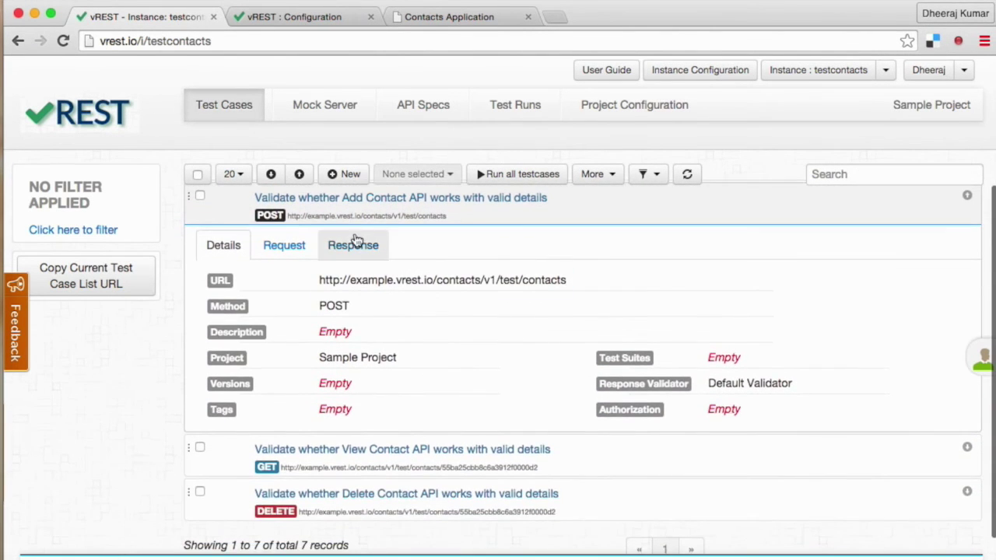
left_click(352, 244)
left_click(571, 284)
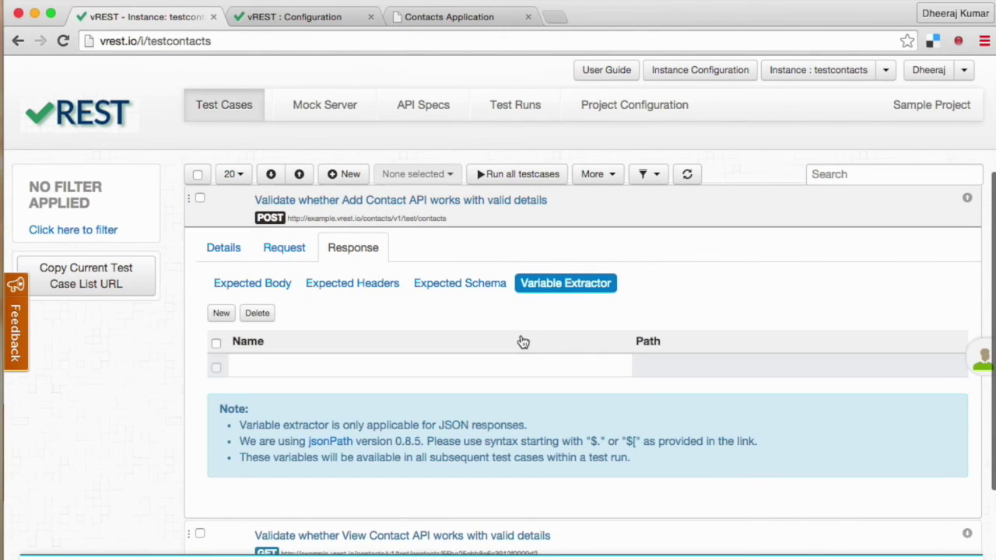
left_click(450, 339)
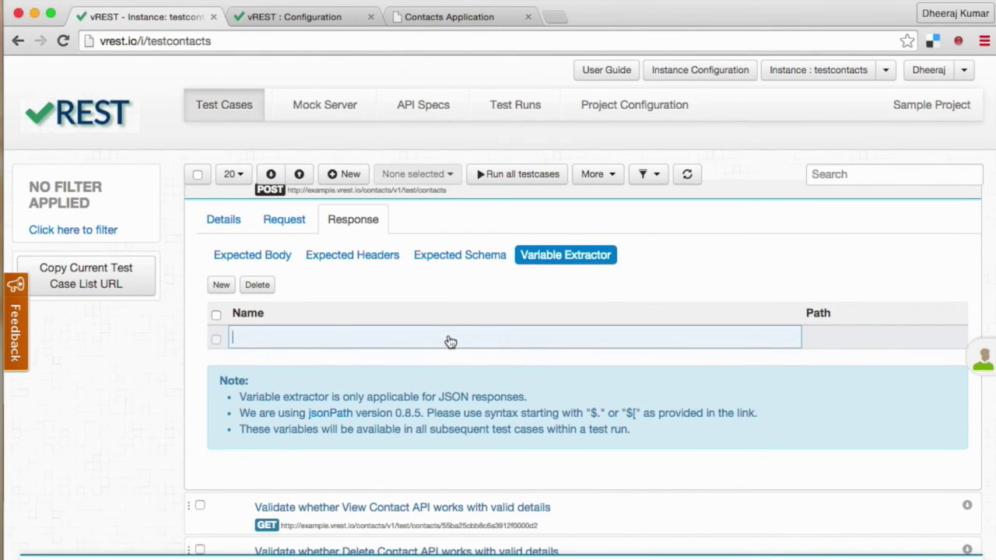
type("contactId")
key("Return")
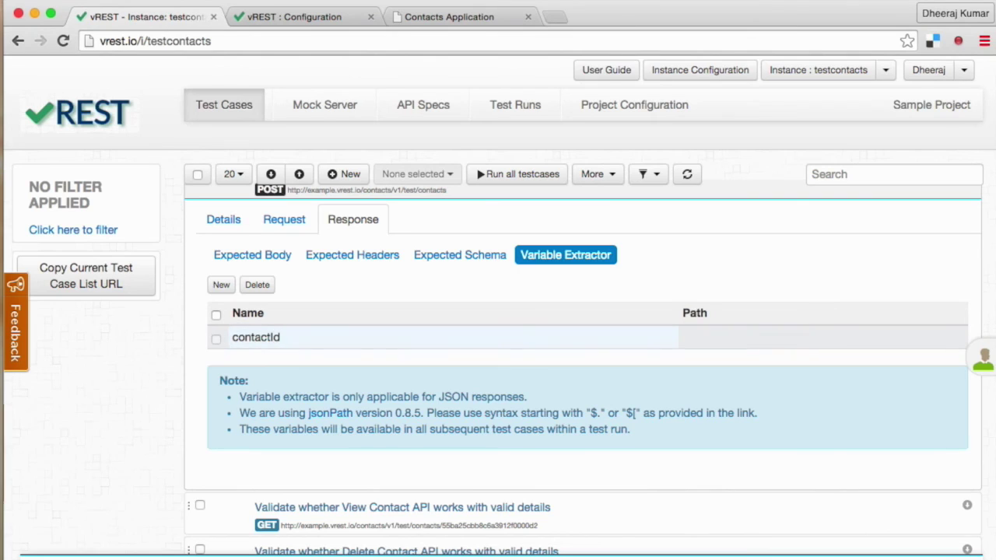
left_click(699, 335)
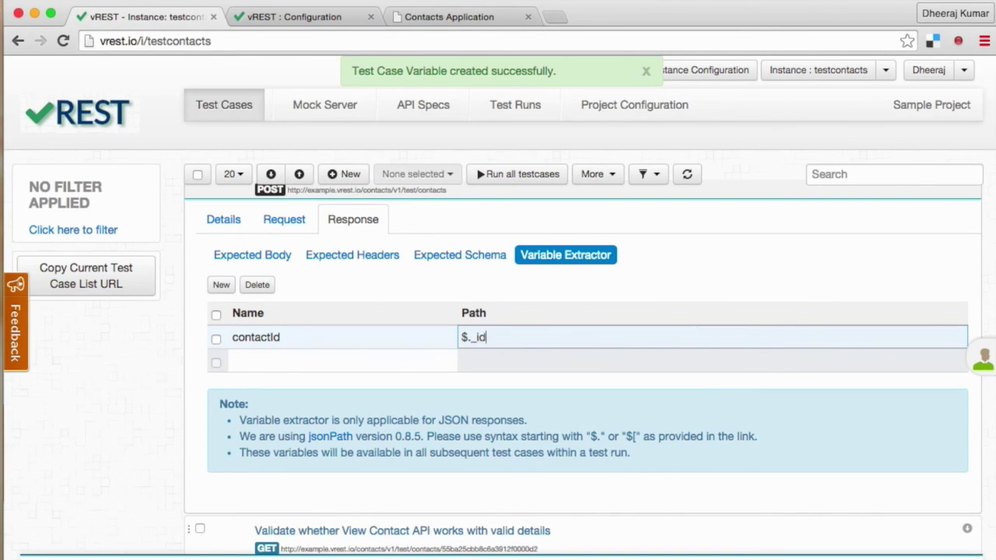
type("$._id")
key("Return")
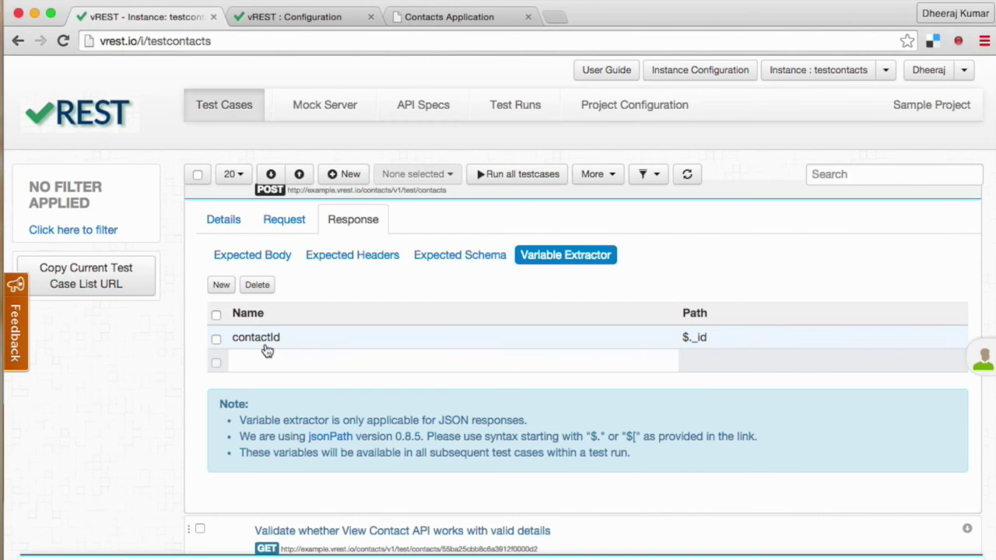
Step: Check the contact ID in the View Contact expected body and select the View Contact and Delete Contact test cases
scroll(481, 398, "down", 5)
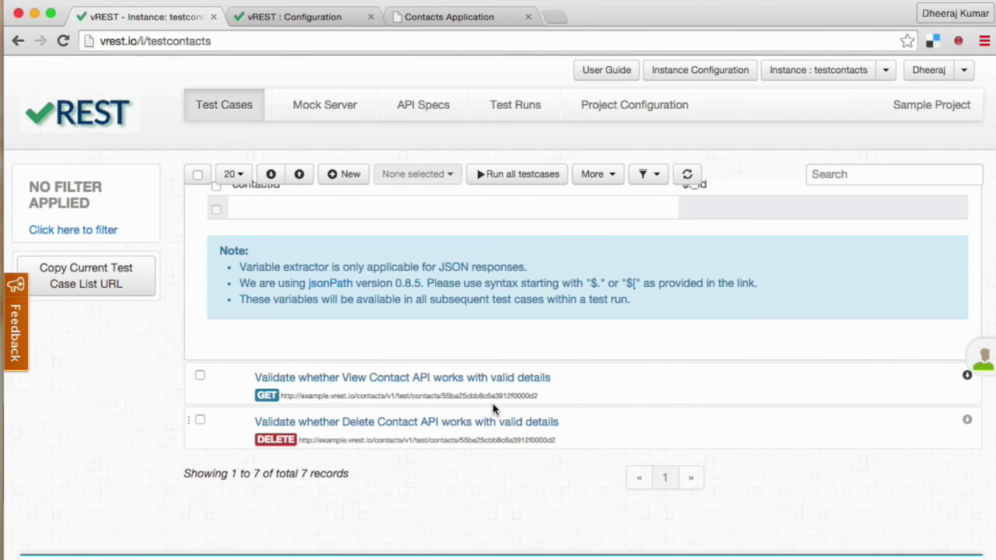
left_click(425, 396)
scroll(366, 420, "down", 1)
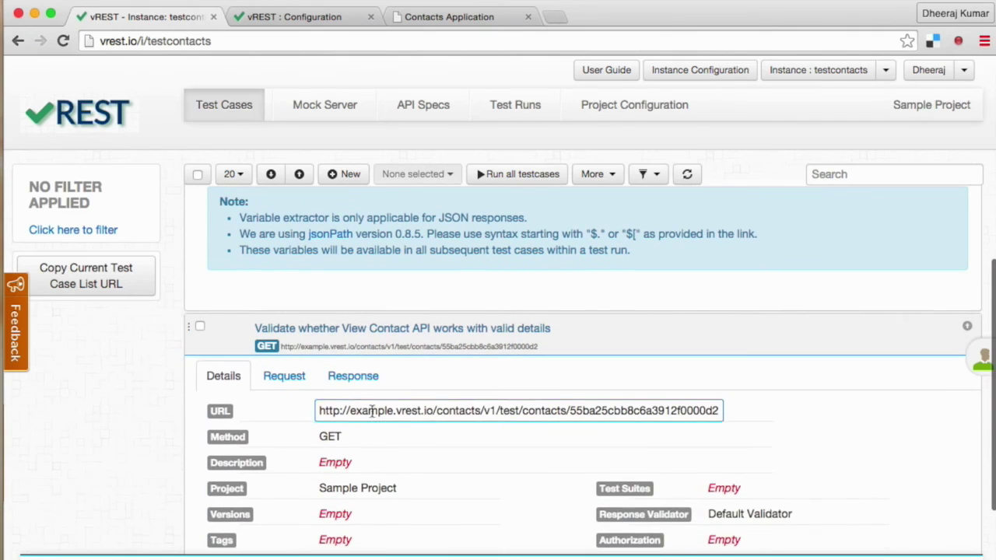
left_click(355, 376)
double_click(368, 483)
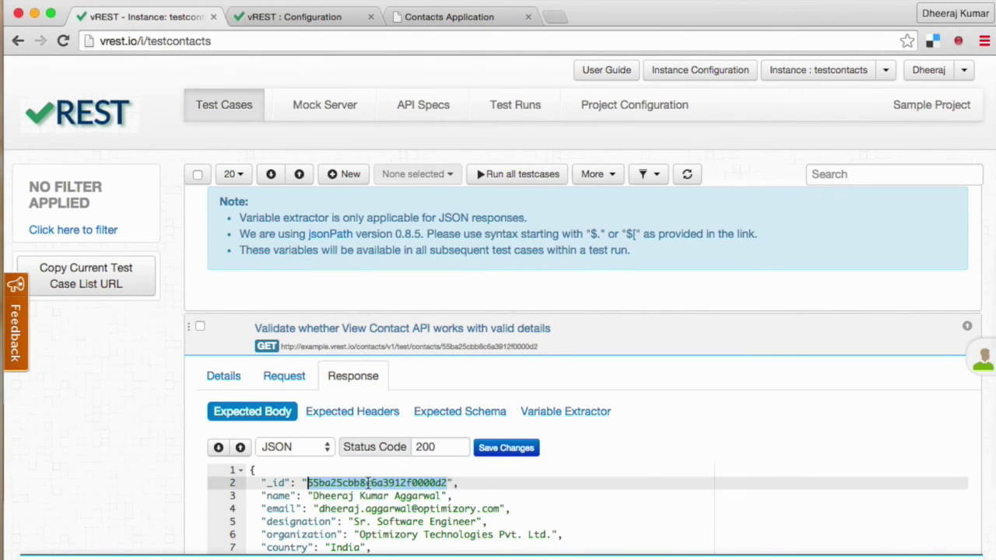
left_click(200, 328)
scroll(228, 493, "down", 2)
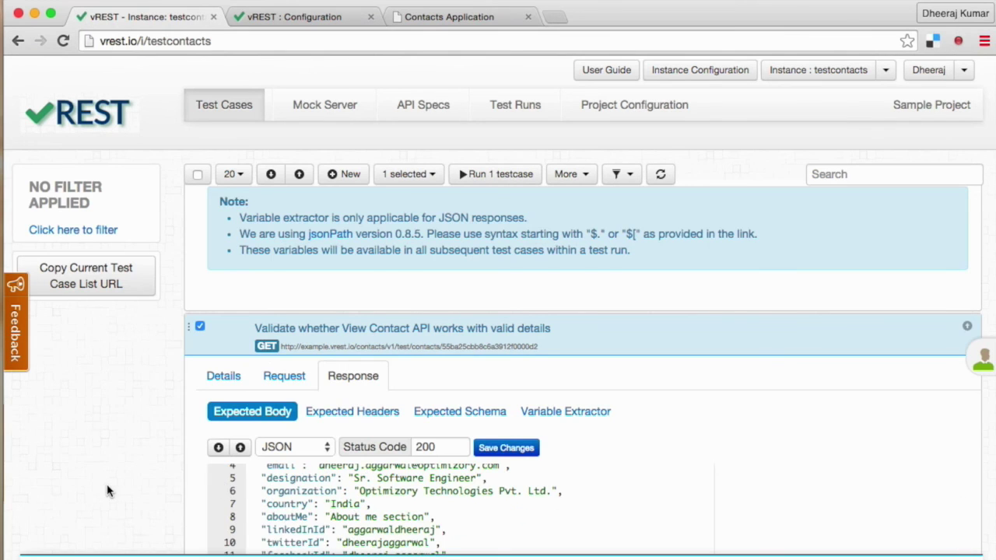
scroll(162, 495, "down", 3)
scroll(179, 501, "down", 1)
left_click(200, 496)
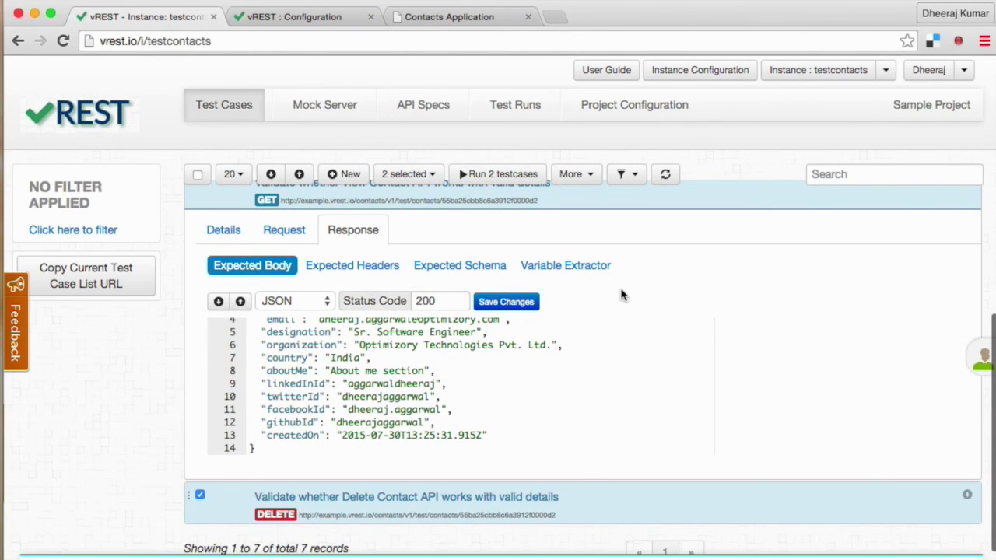
Step: Search and replace the recorded contact ID with {{contactId}} across all fields of the selected test cases
left_click(574, 177)
left_click(587, 201)
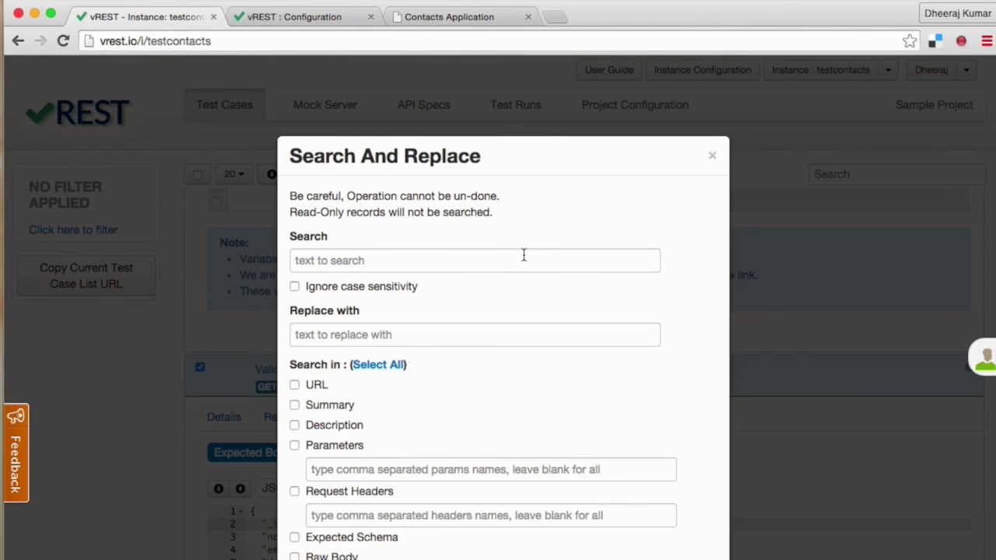
type("55b9fa6ab8c6a3912f0000c1")
left_click(393, 339)
type("{")
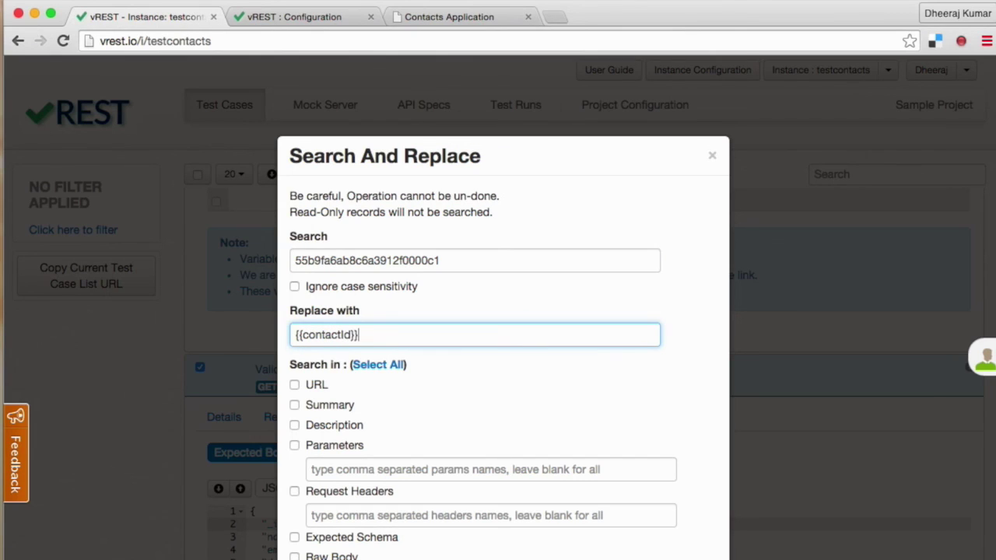
left_click(392, 363)
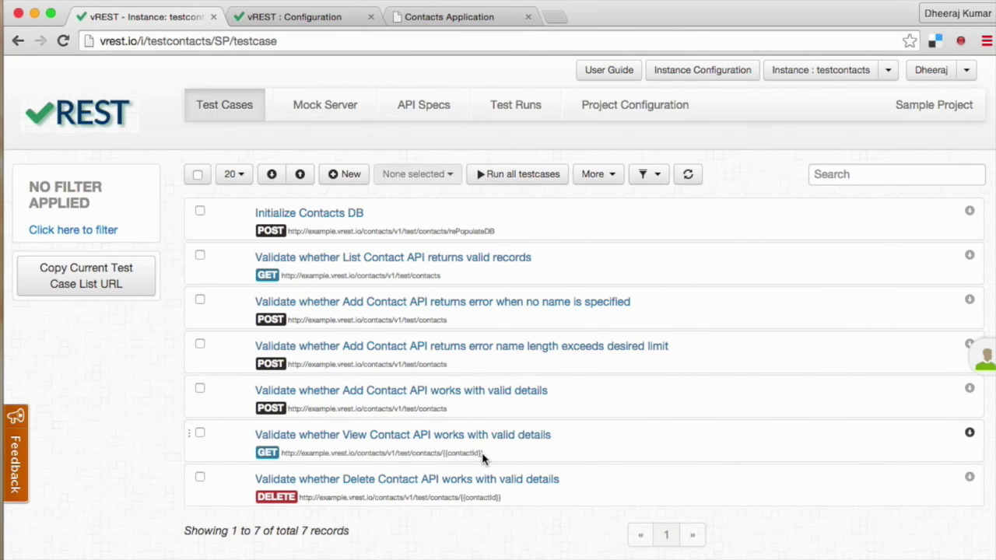
Step: Check the View Contact test case's expected response, then run all test cases and examine the View Contact differences
left_click(482, 458)
left_click(356, 486)
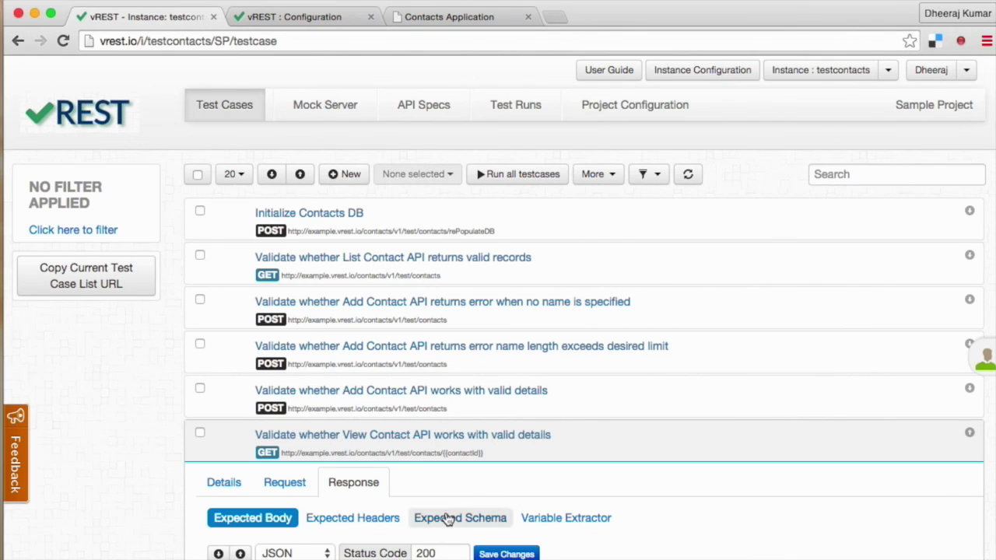
left_click(525, 180)
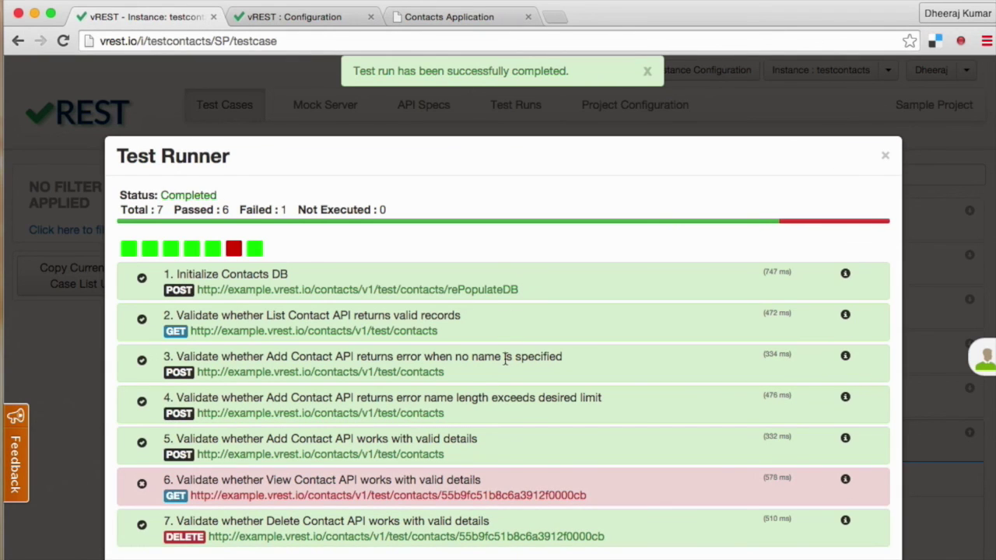
left_click(498, 492)
scroll(196, 523, "down", 1)
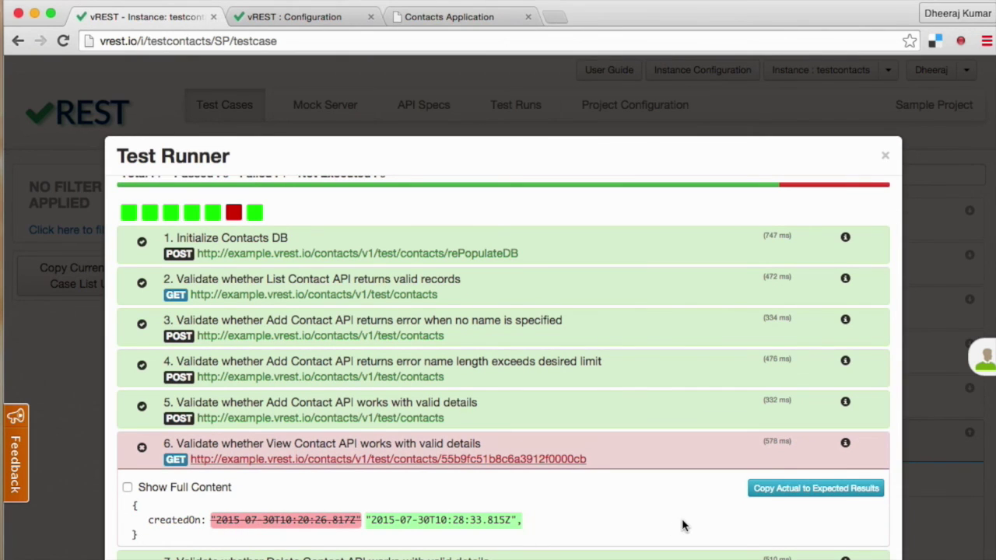
Step: Set createdOn to {{*}} in the View Contact expected body, save it, and run all test cases again
left_click(846, 441)
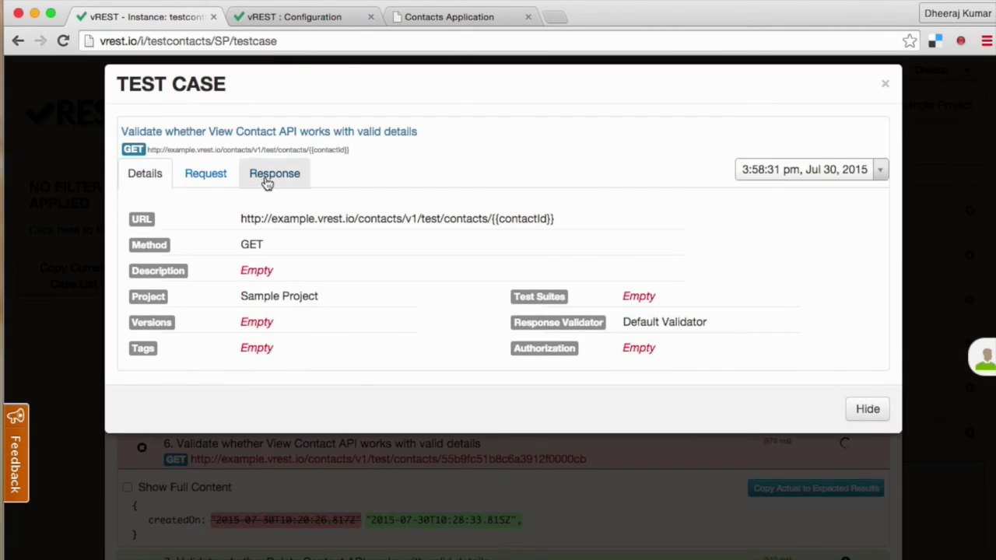
left_click(268, 175)
scroll(263, 382, "down", 2)
left_click_drag(261, 422, 397, 422)
type("{{*")
key("Delete")
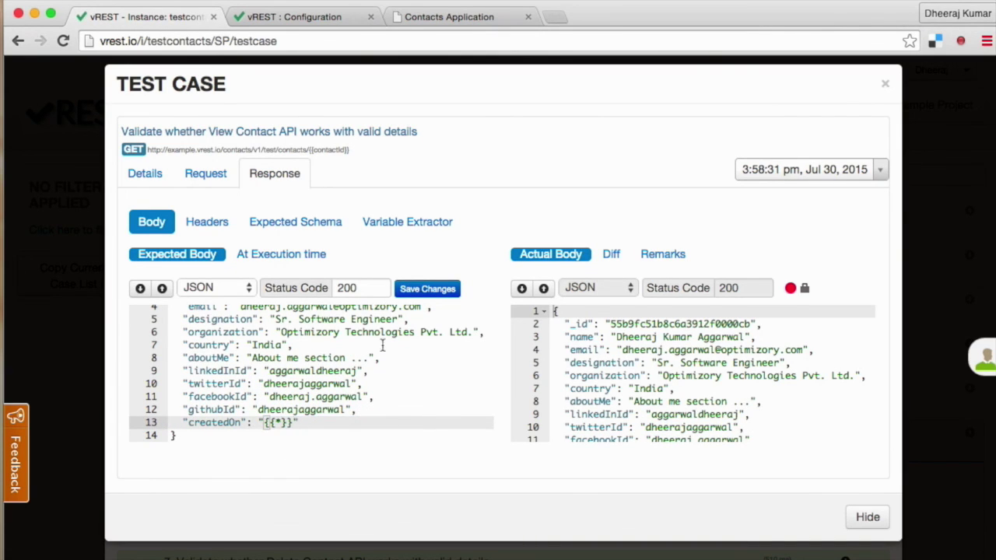
left_click(427, 289)
left_click(868, 517)
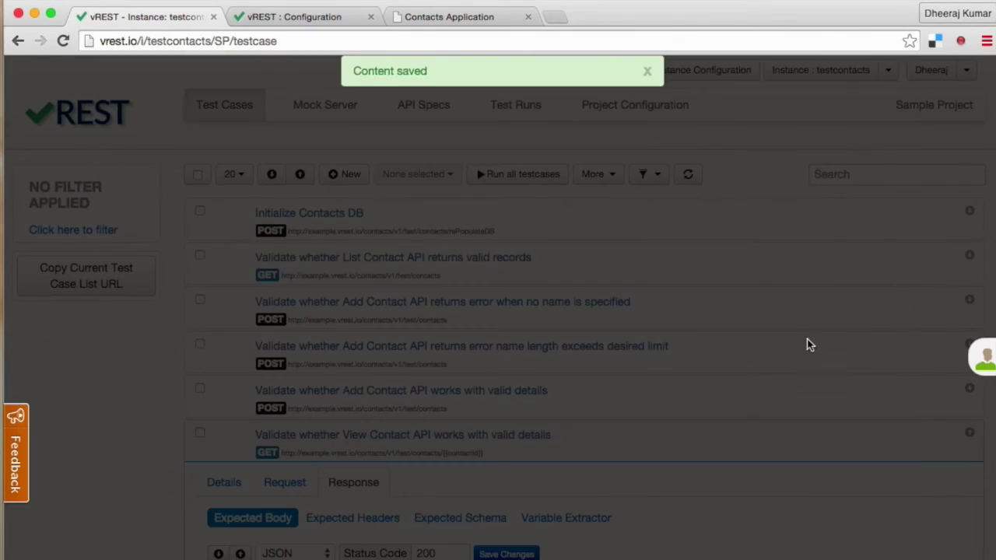
left_click(545, 176)
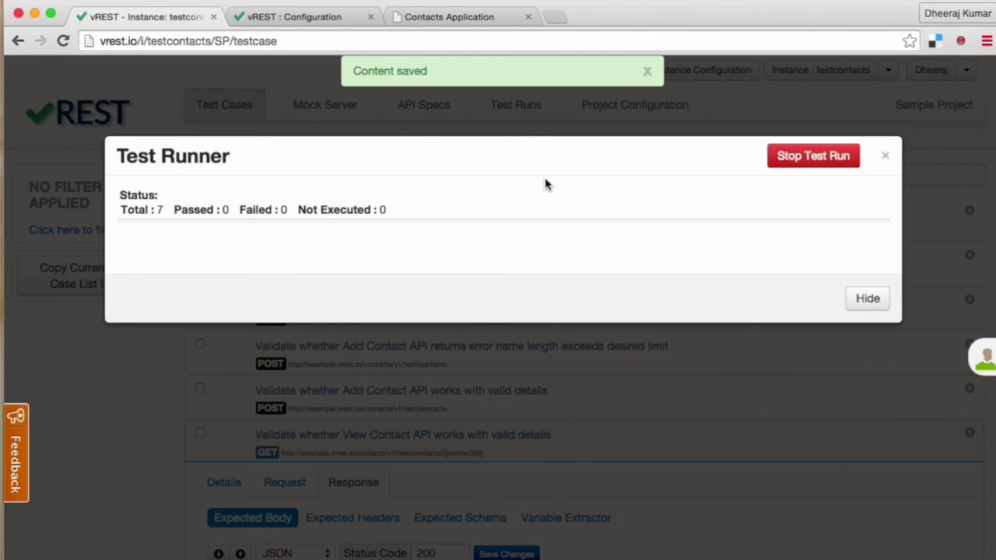